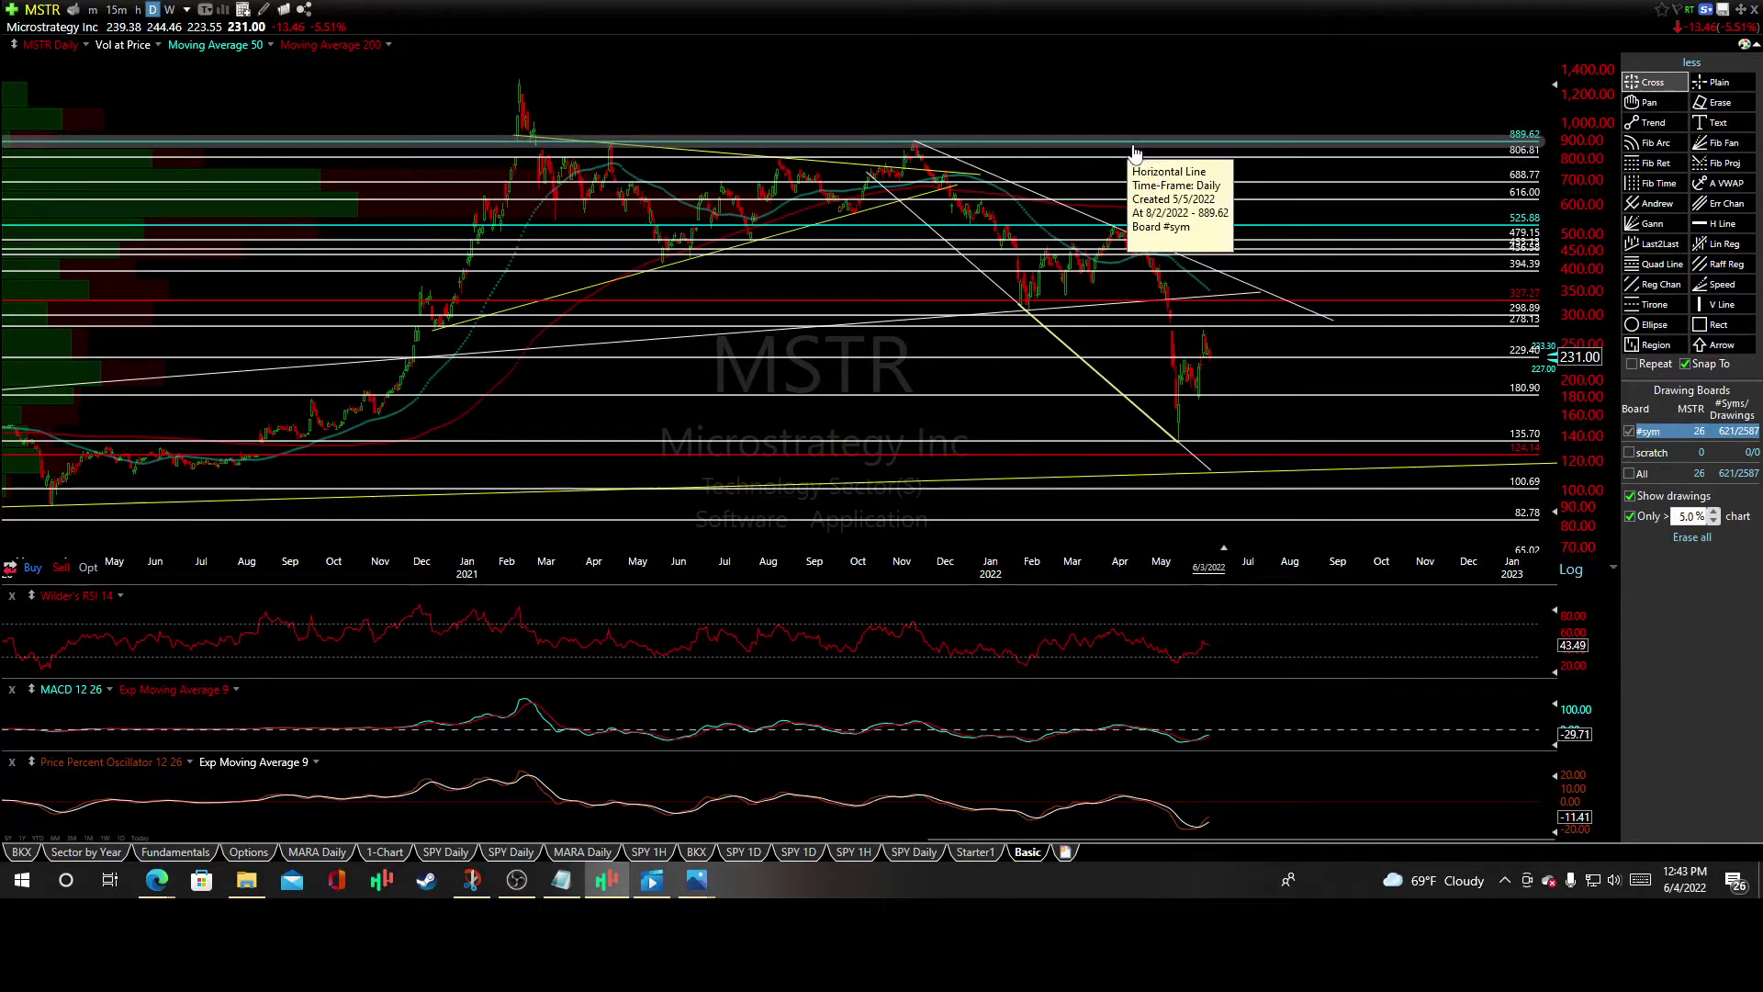
# Measure the move up from the June low and the June decline, then read the latest bars' data
pyautogui.moveTo(1217, 354); pyautogui.dragTo(1253, 295)
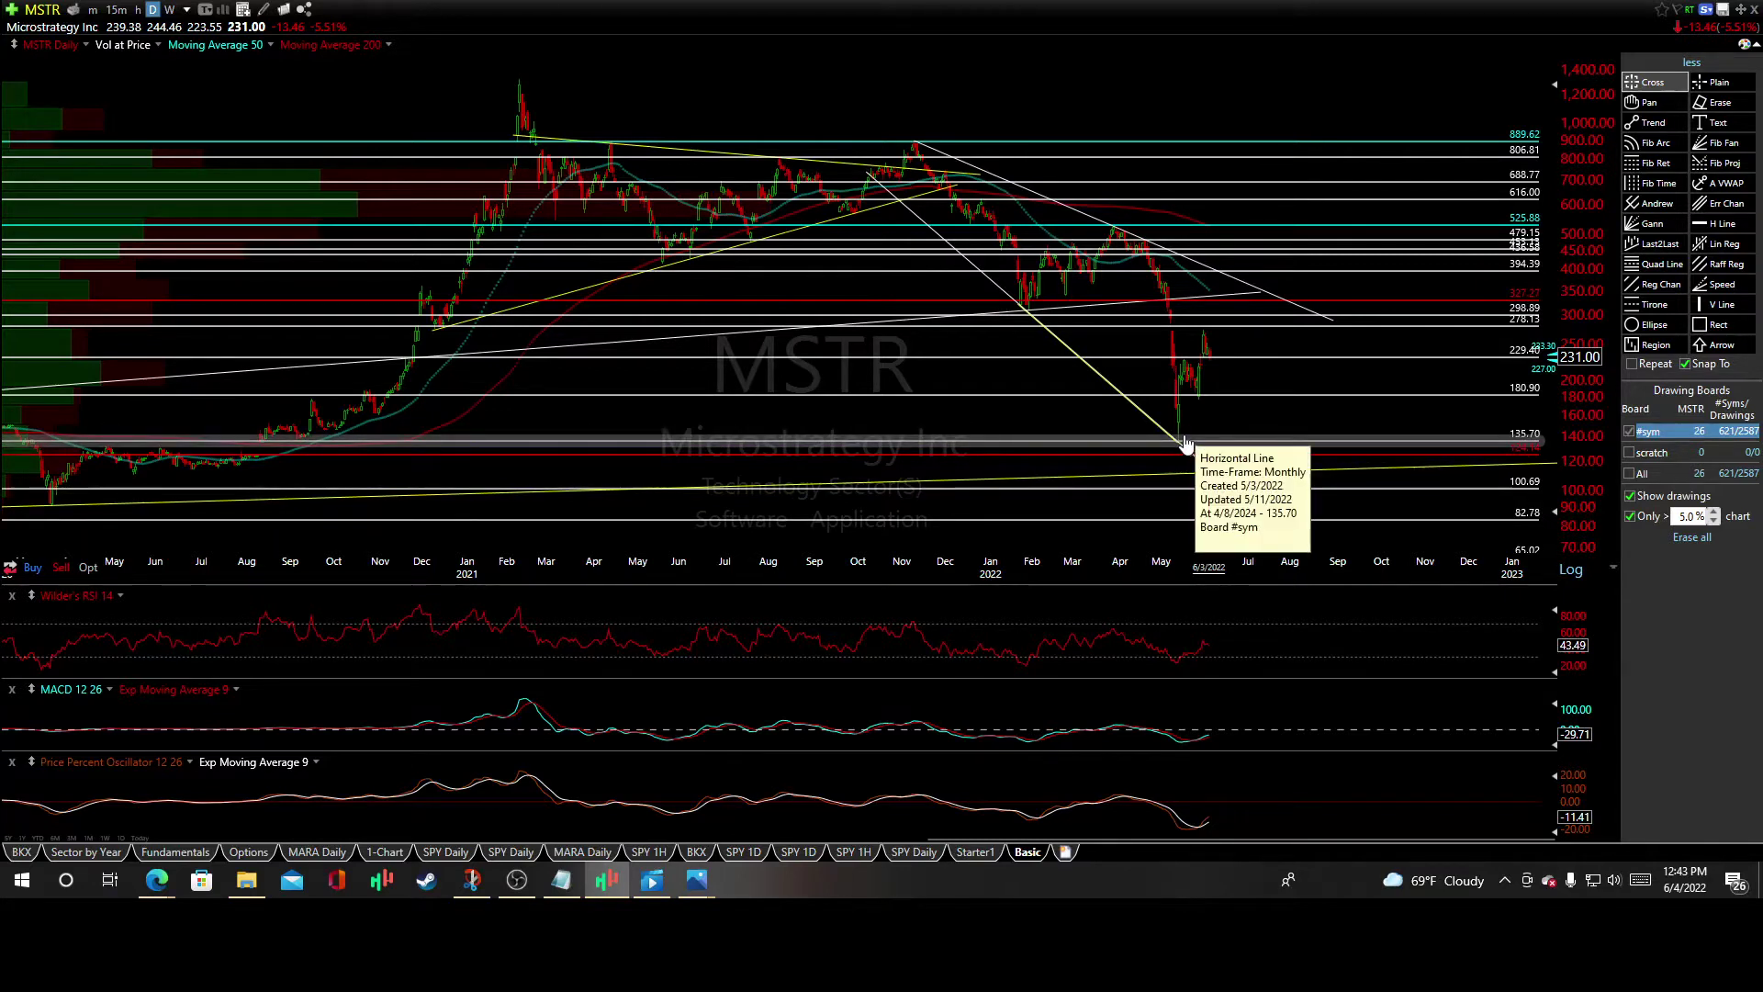
pyautogui.moveTo(1184, 385); pyautogui.dragTo(1255, 330)
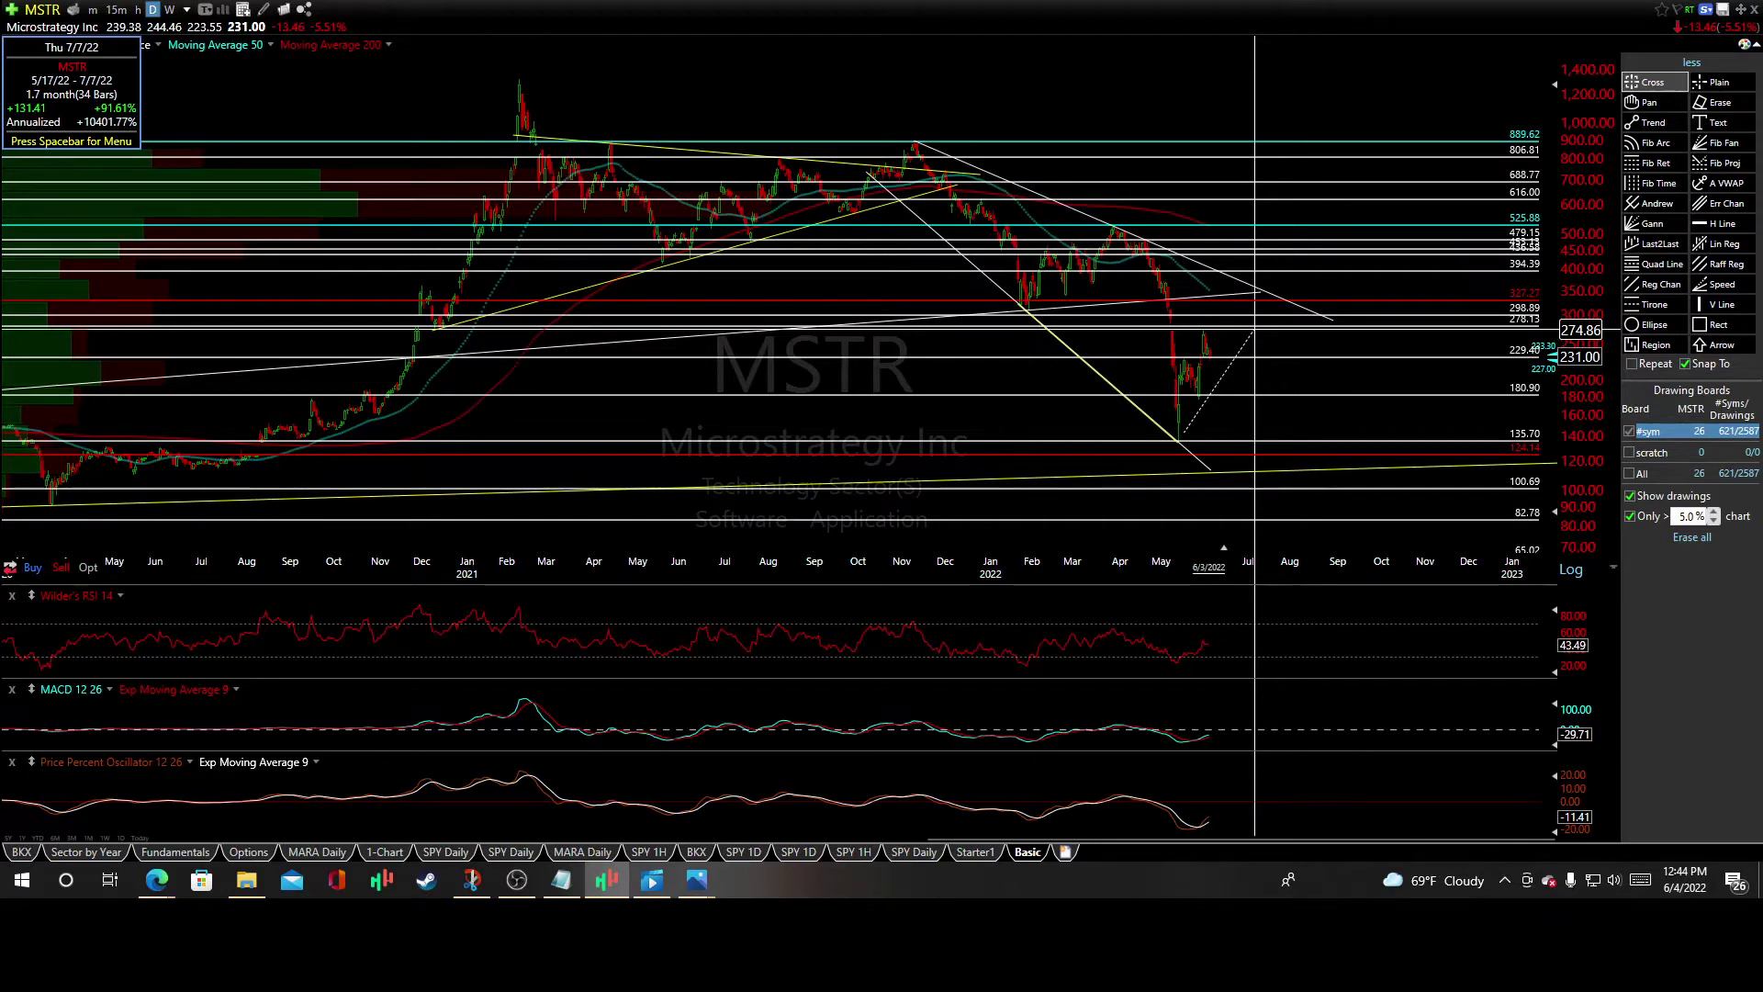
pyautogui.moveTo(1255, 329); pyautogui.dragTo(1254, 329)
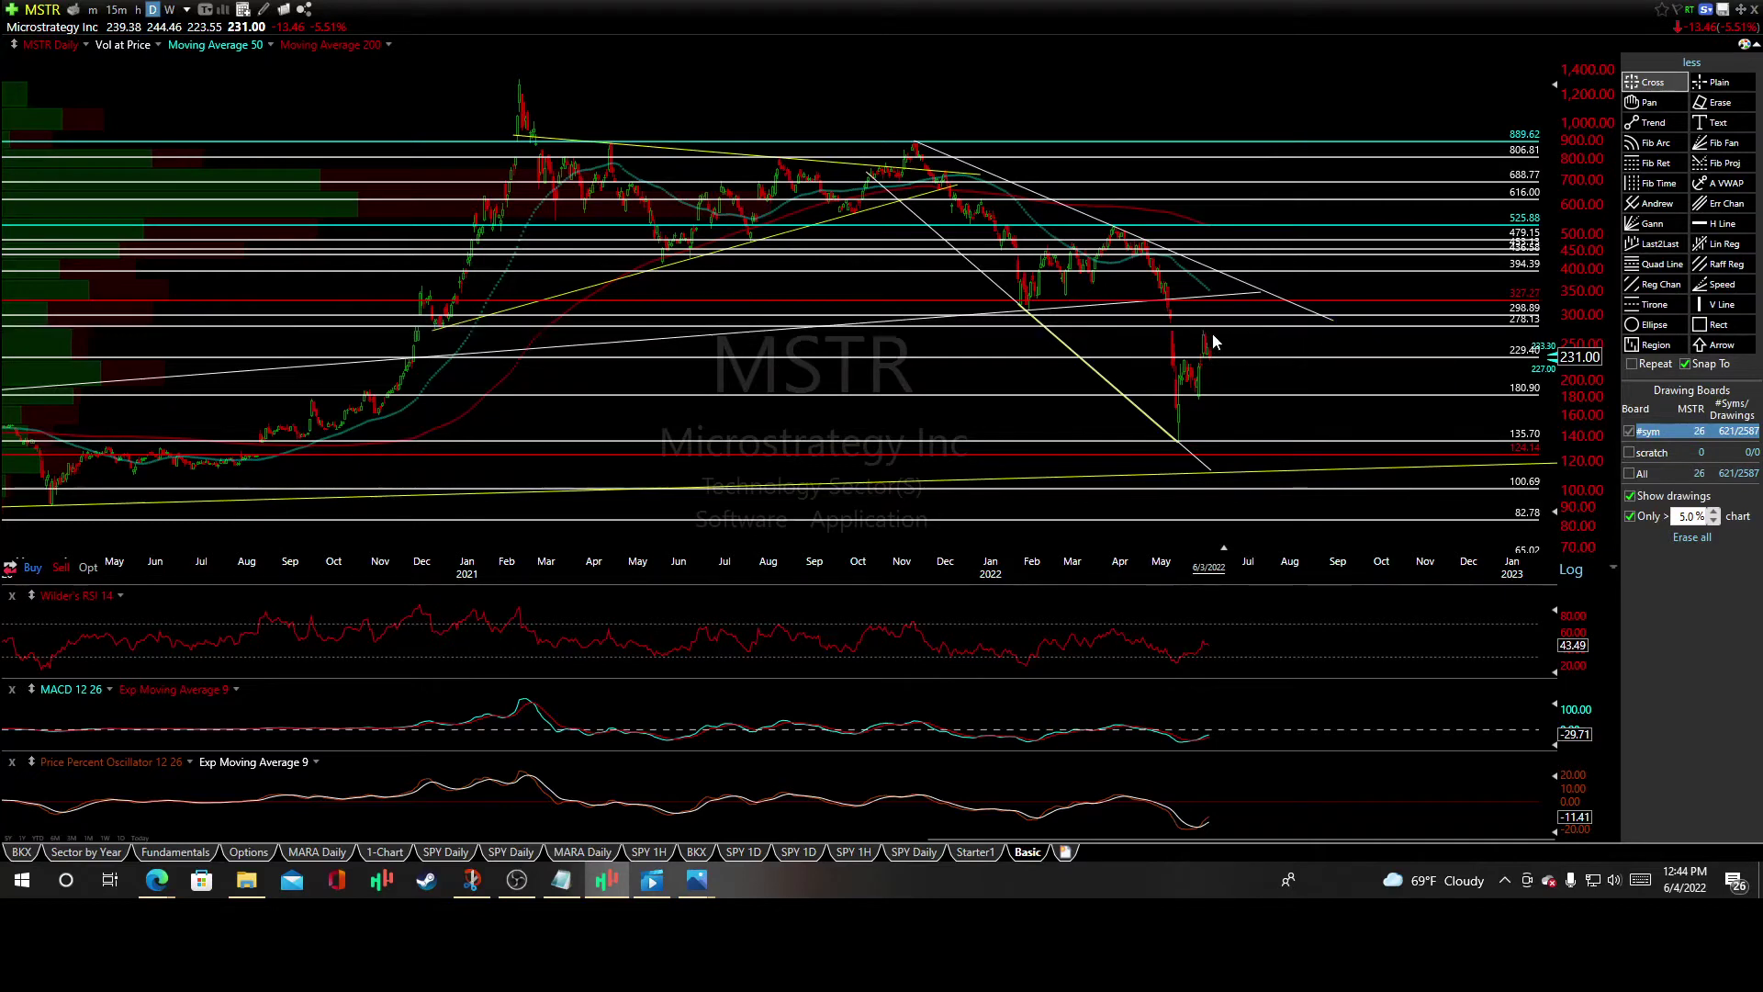
pyautogui.moveTo(1212, 342); pyautogui.dragTo(1235, 358)
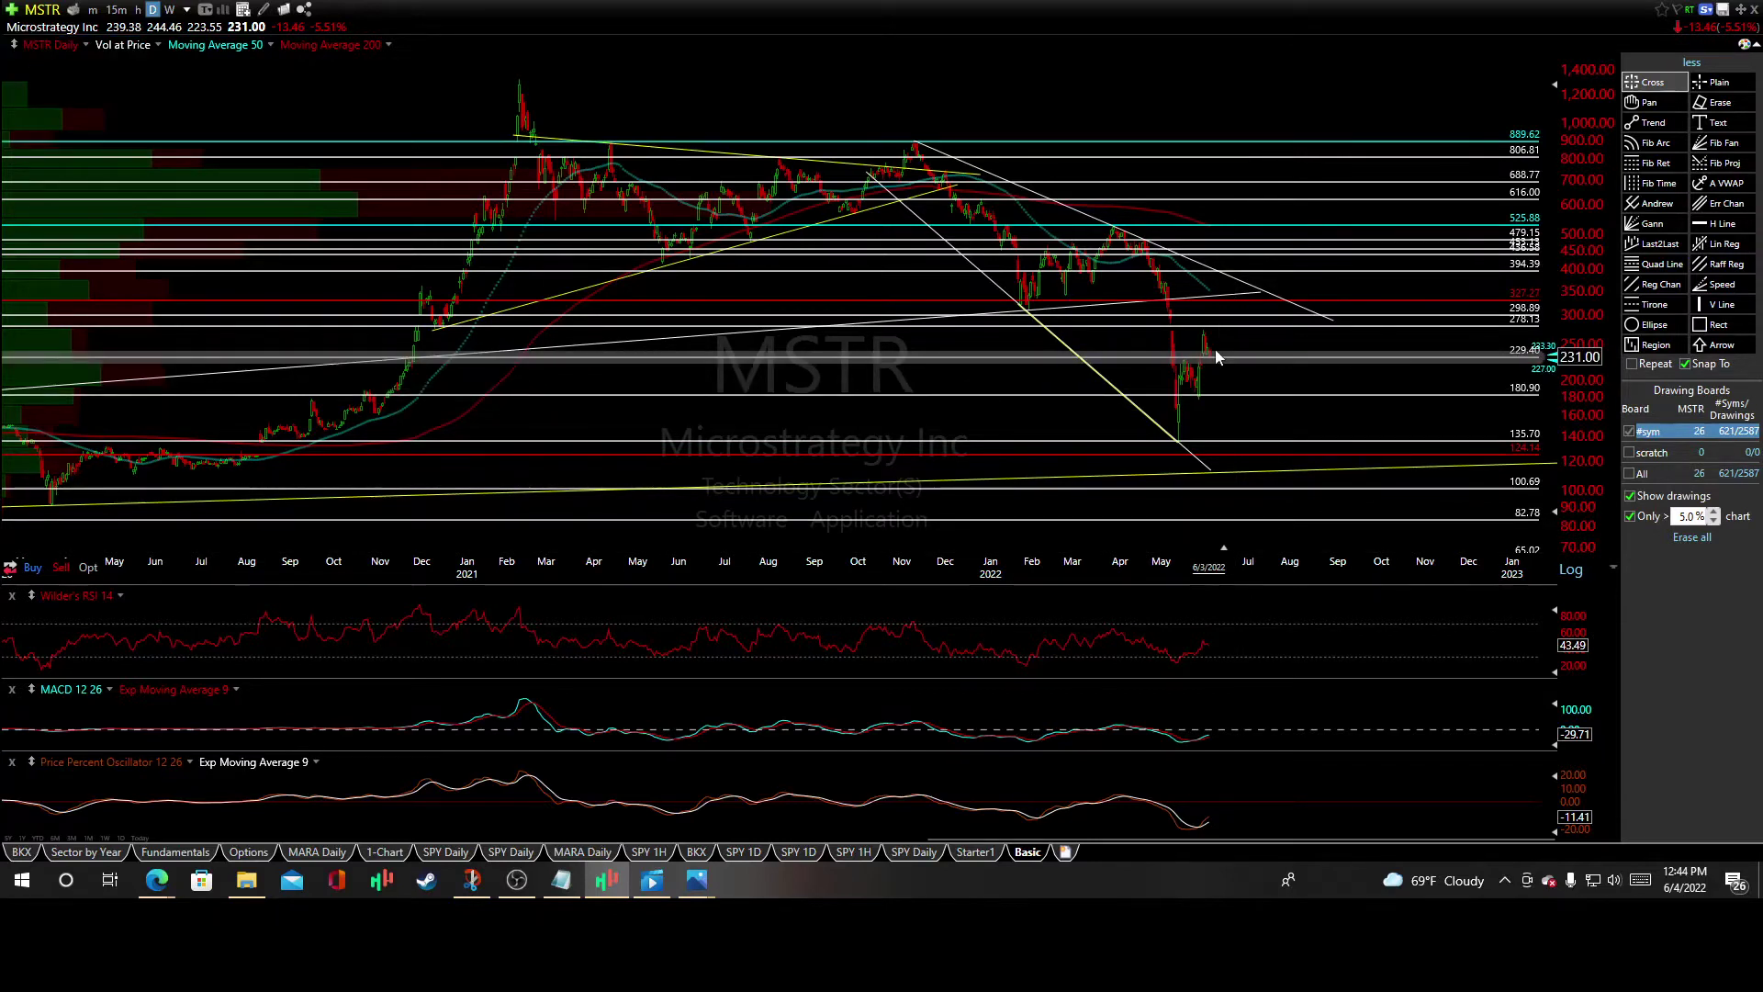
pyautogui.moveTo(1208, 360); pyautogui.dragTo(1214, 365)
# Measure the 6/8 drop and 6/6–6/14 gain, and project measured moves into July, September and October
pyautogui.moveTo(1212, 344); pyautogui.dragTo(1278, 372)
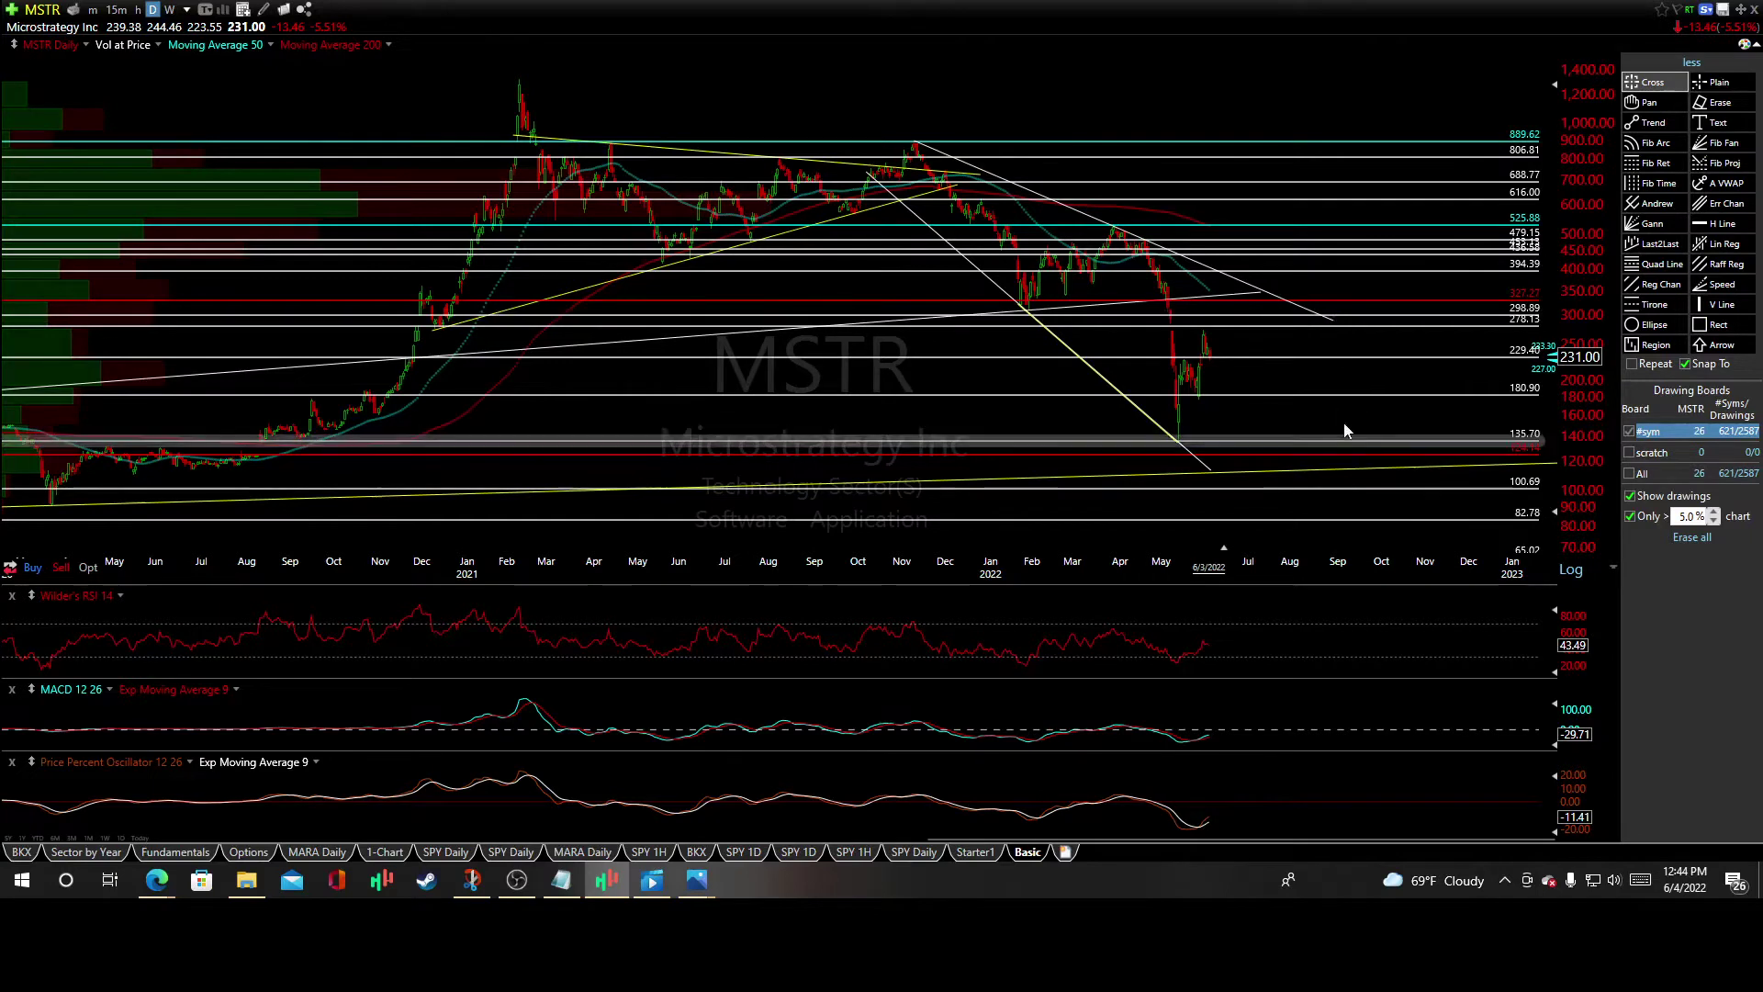
pyautogui.moveTo(1212, 350); pyautogui.dragTo(1244, 323)
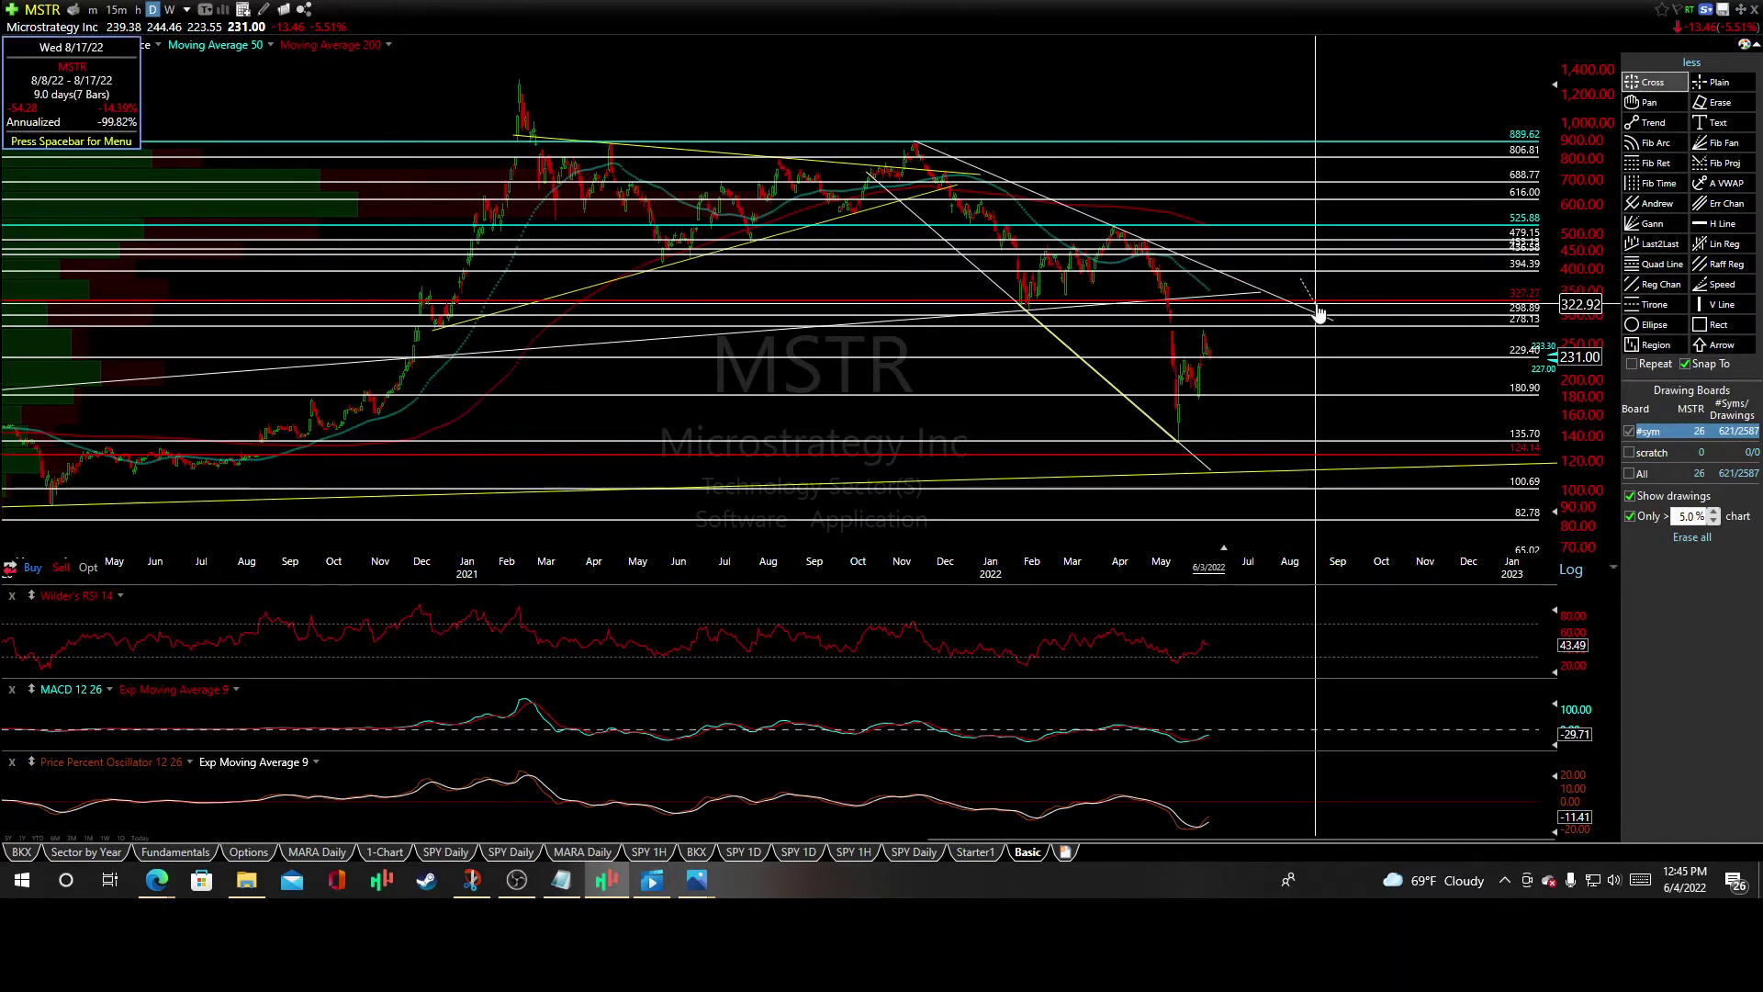
pyautogui.moveTo(1344, 292); pyautogui.dragTo(1397, 267)
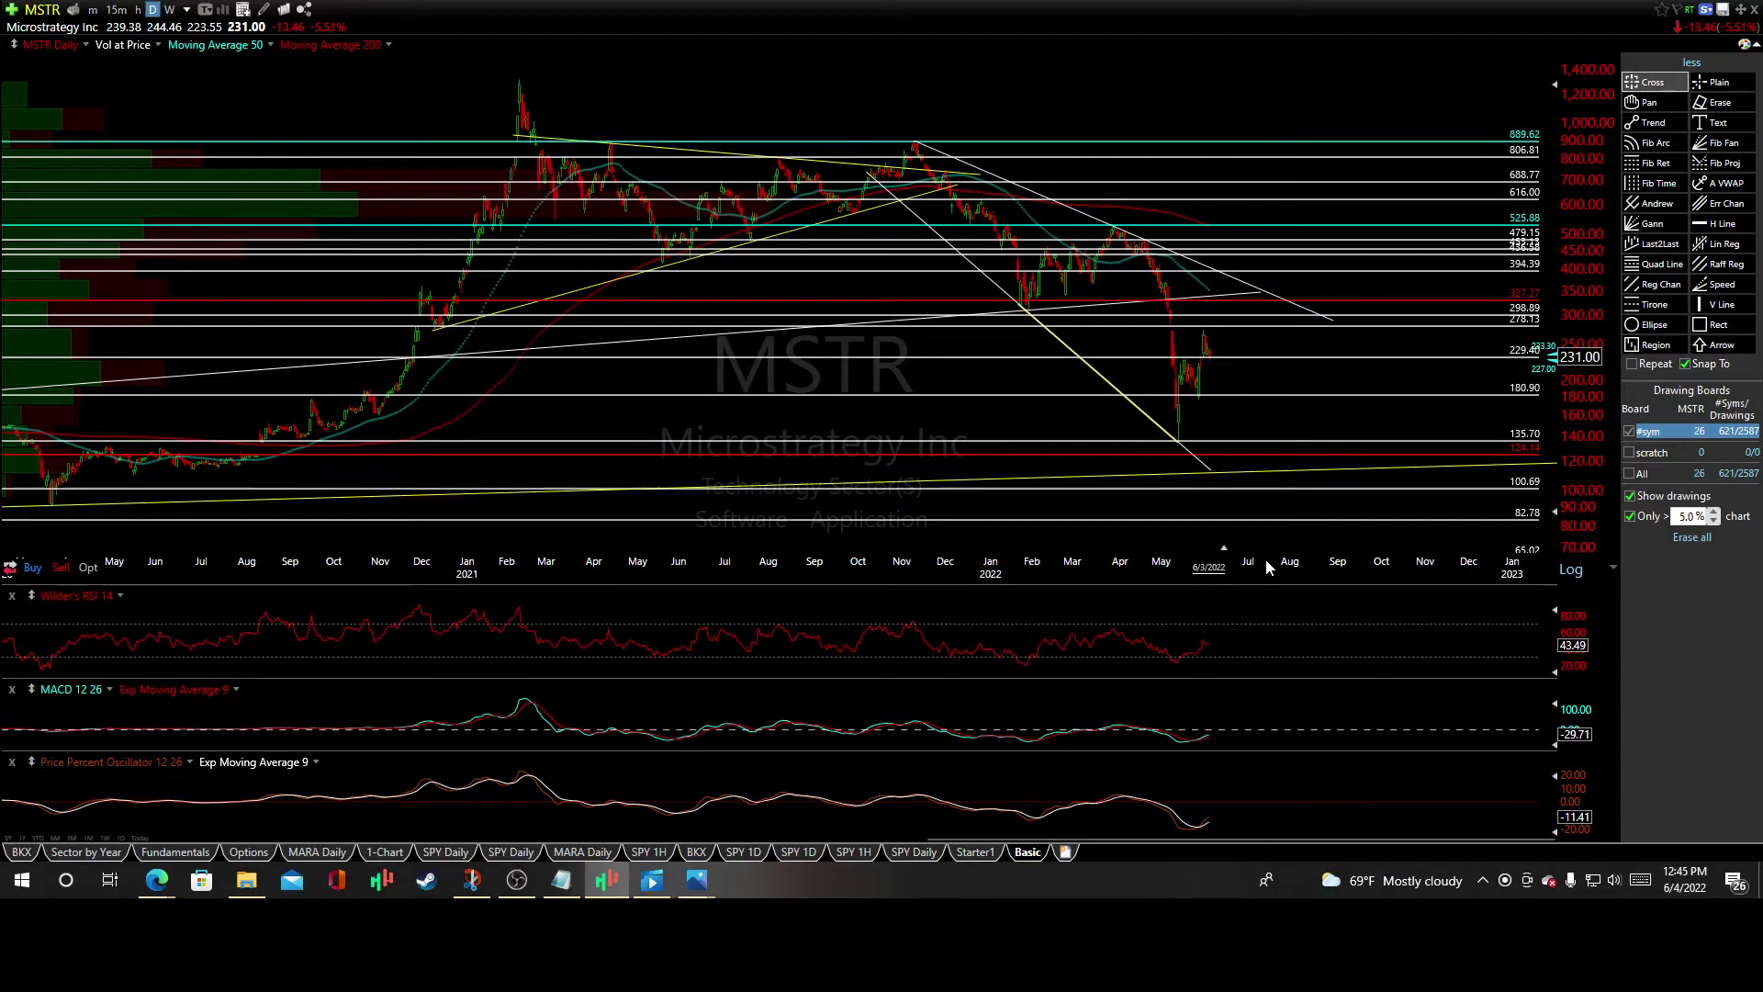
pyautogui.moveTo(1209, 350); pyautogui.dragTo(1274, 405)
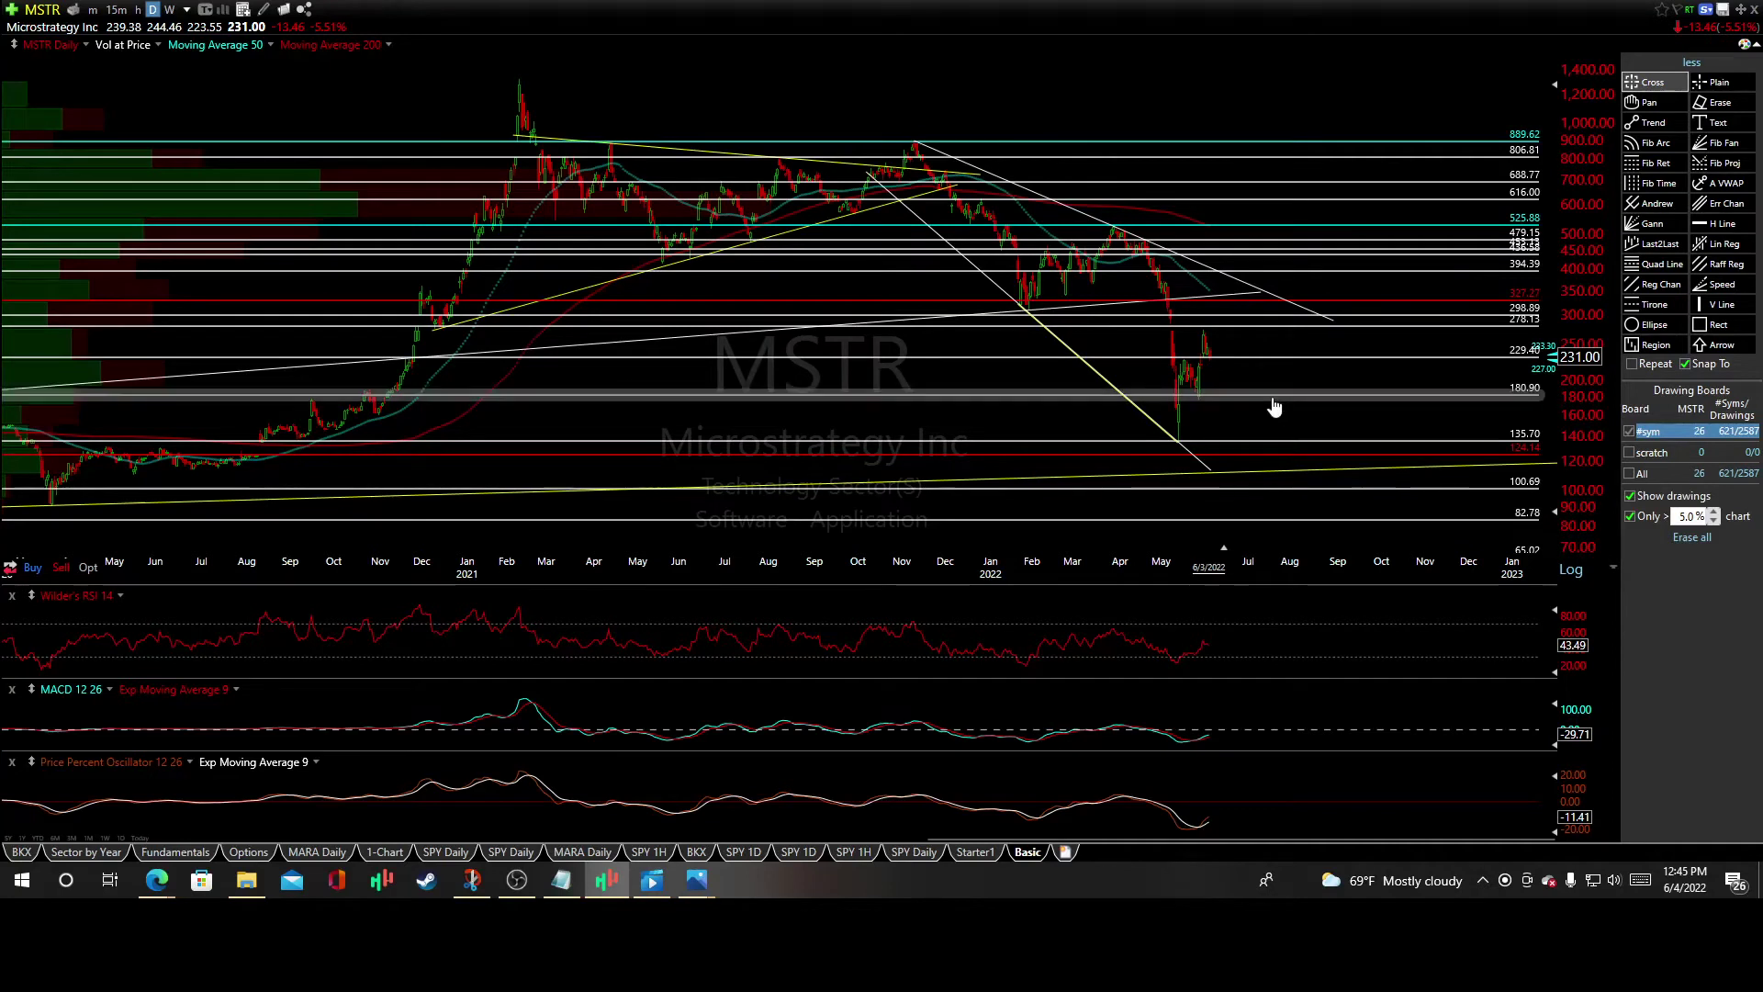
pyautogui.moveTo(1281, 405)
pyautogui.moveTo(1258, 383); pyautogui.dragTo(1291, 361)
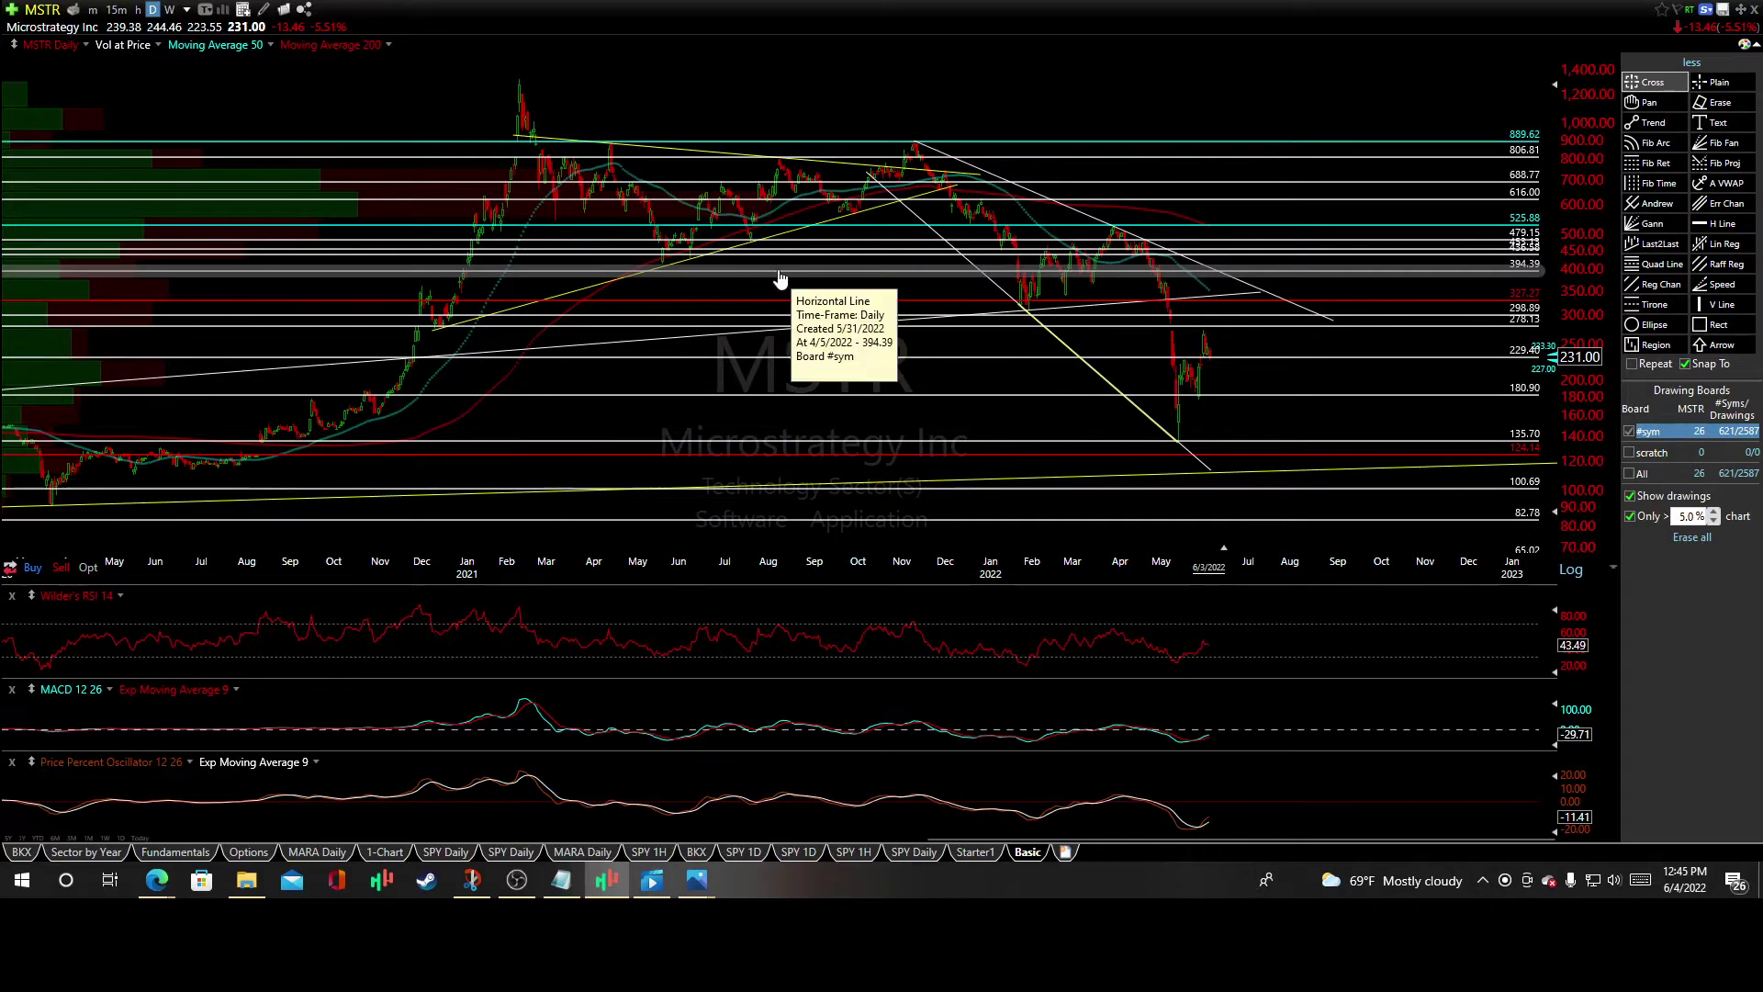
# Zoom the MSTR chart back in to show 2021 through early 2023
pyautogui.scroll(-2, 867, 449)
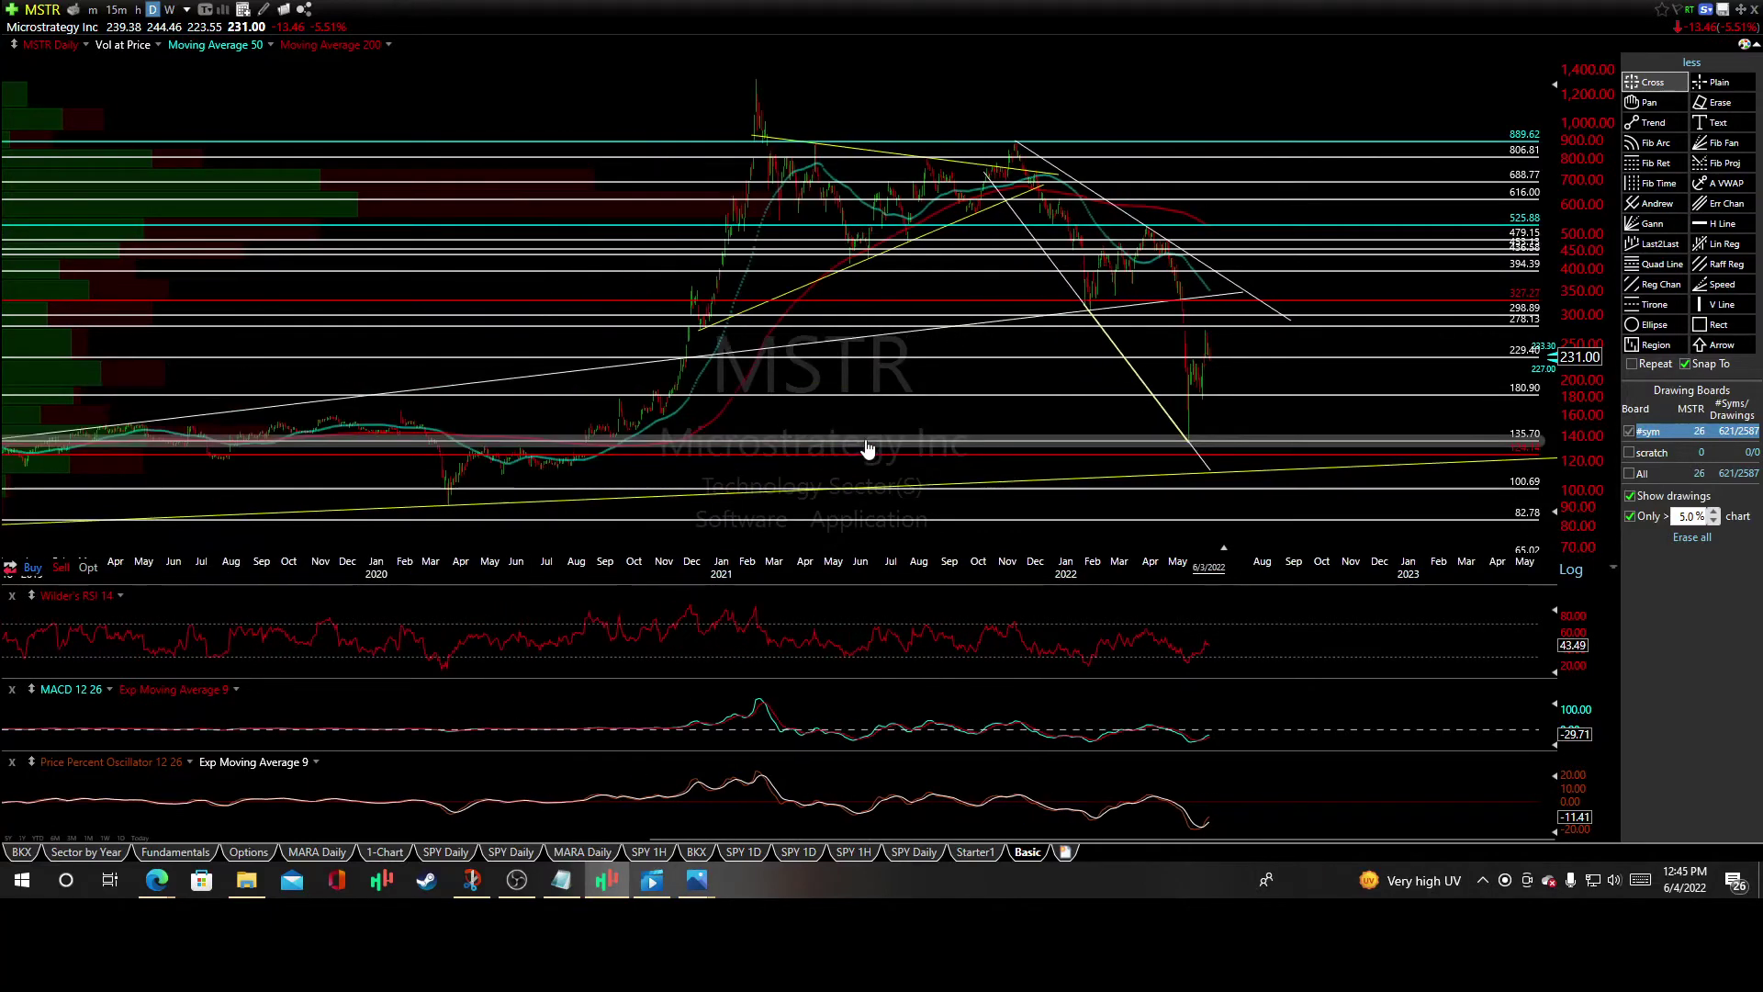
pyautogui.scroll(4, 867, 449)
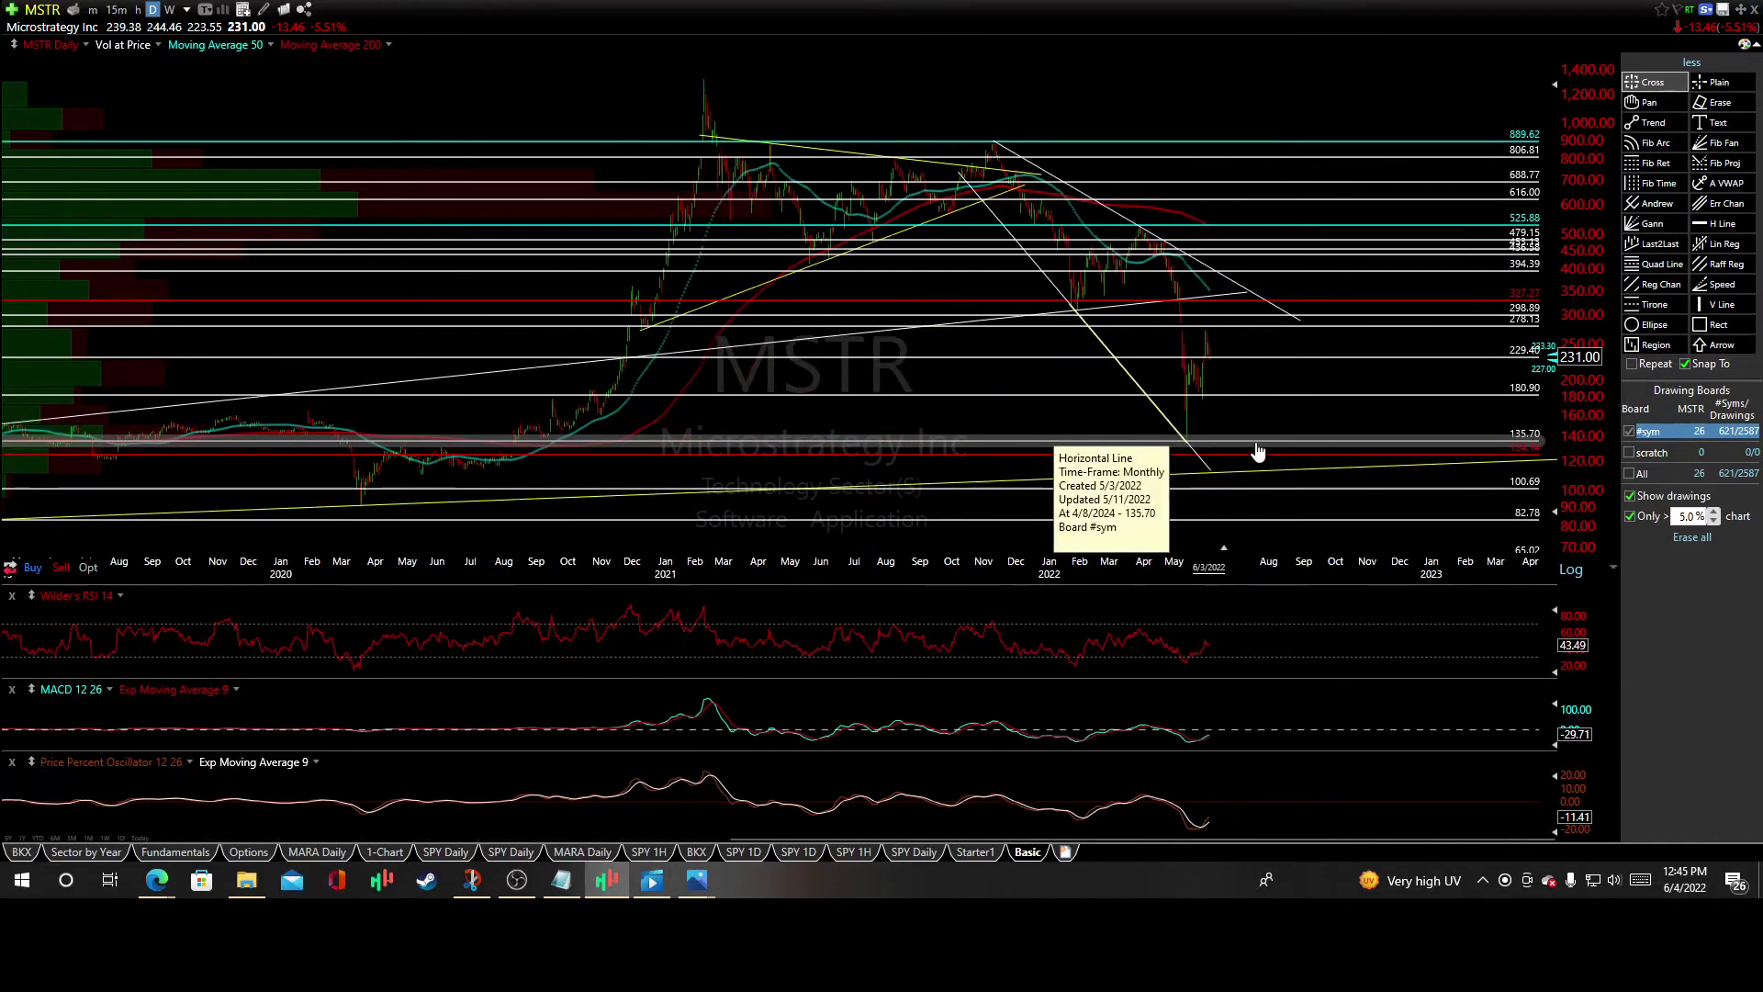
pyautogui.scroll(3, 1258, 451)
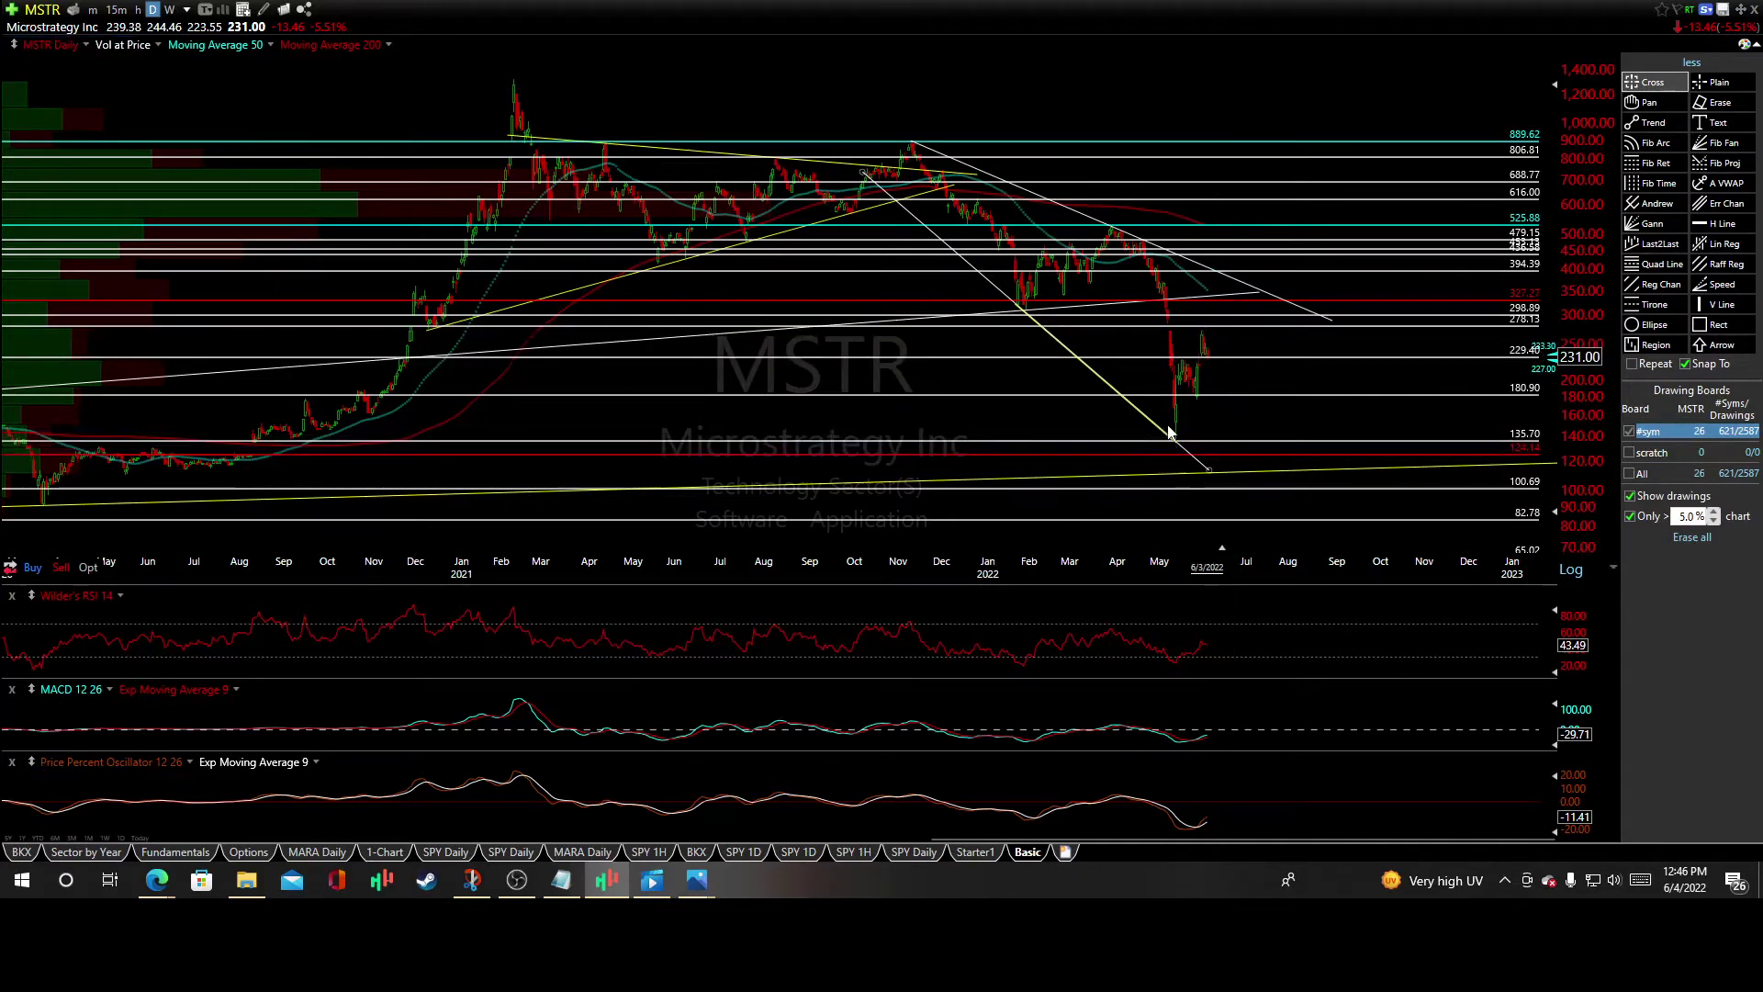
# Measure a projected rise into August and drag the 278.13 resistance line down to 271.71
pyautogui.moveTo(1254, 347); pyautogui.dragTo(1302, 346)
pyautogui.moveTo(1144, 333)
pyautogui.moveTo(1498, 338)
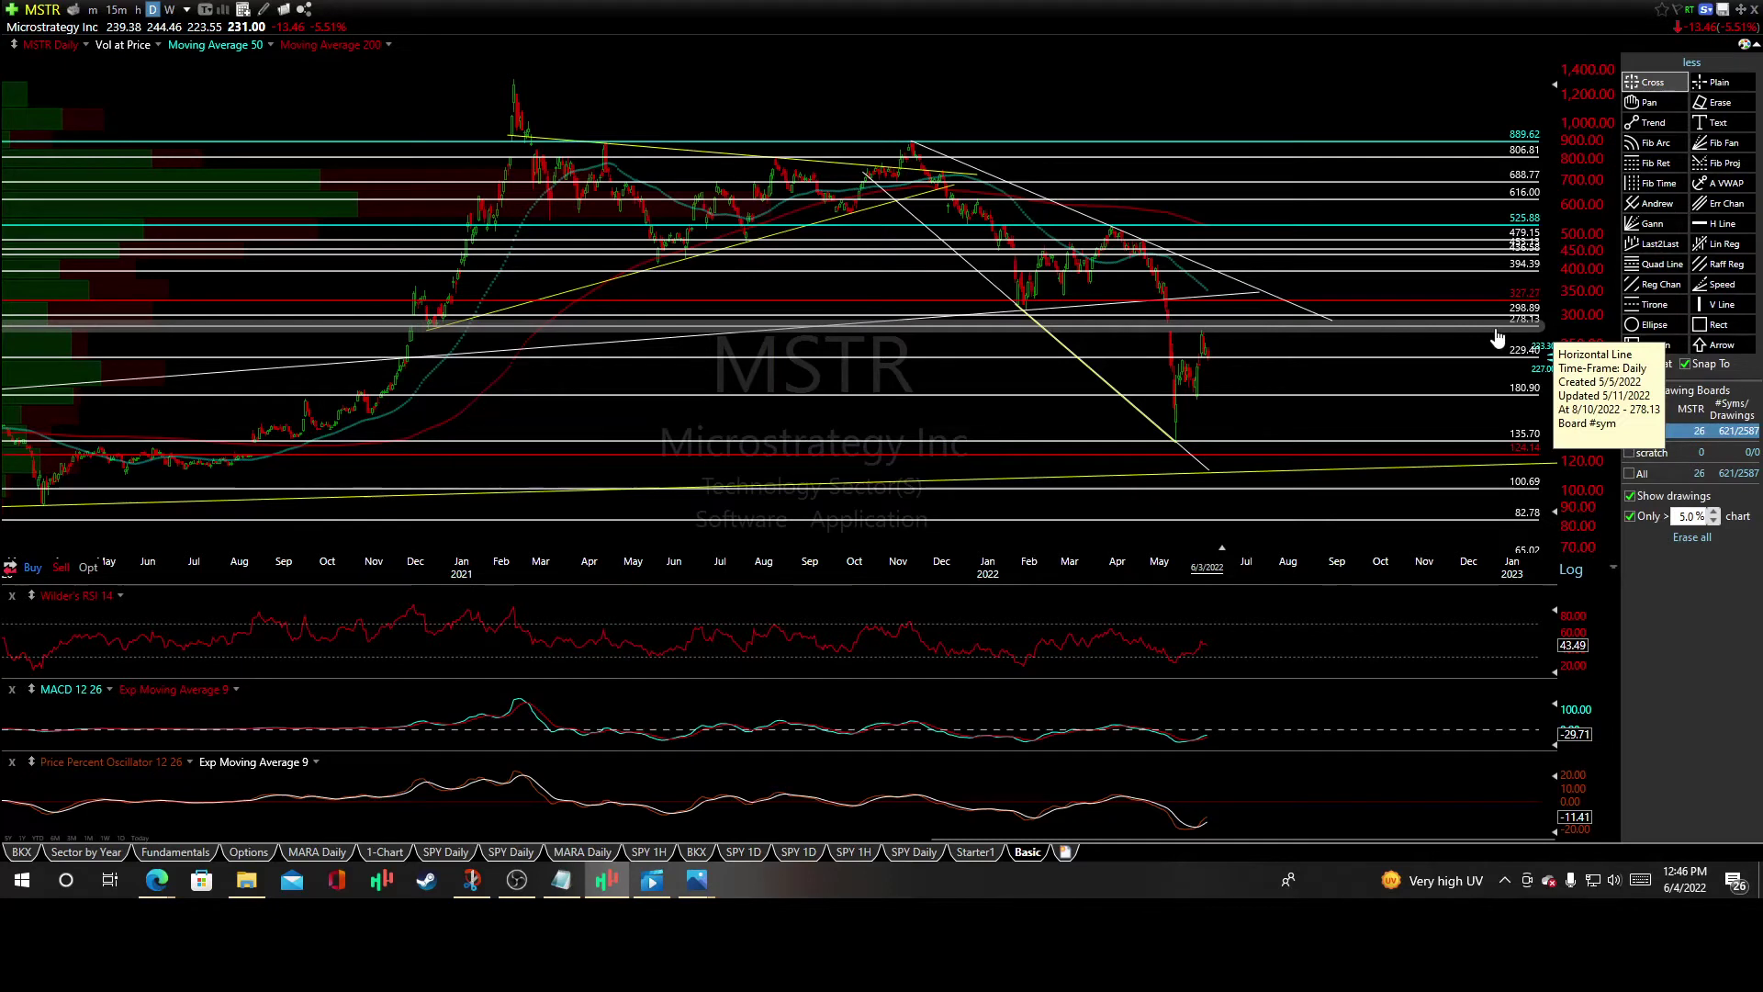
pyautogui.moveTo(1366, 327); pyautogui.dragTo(1475, 339)
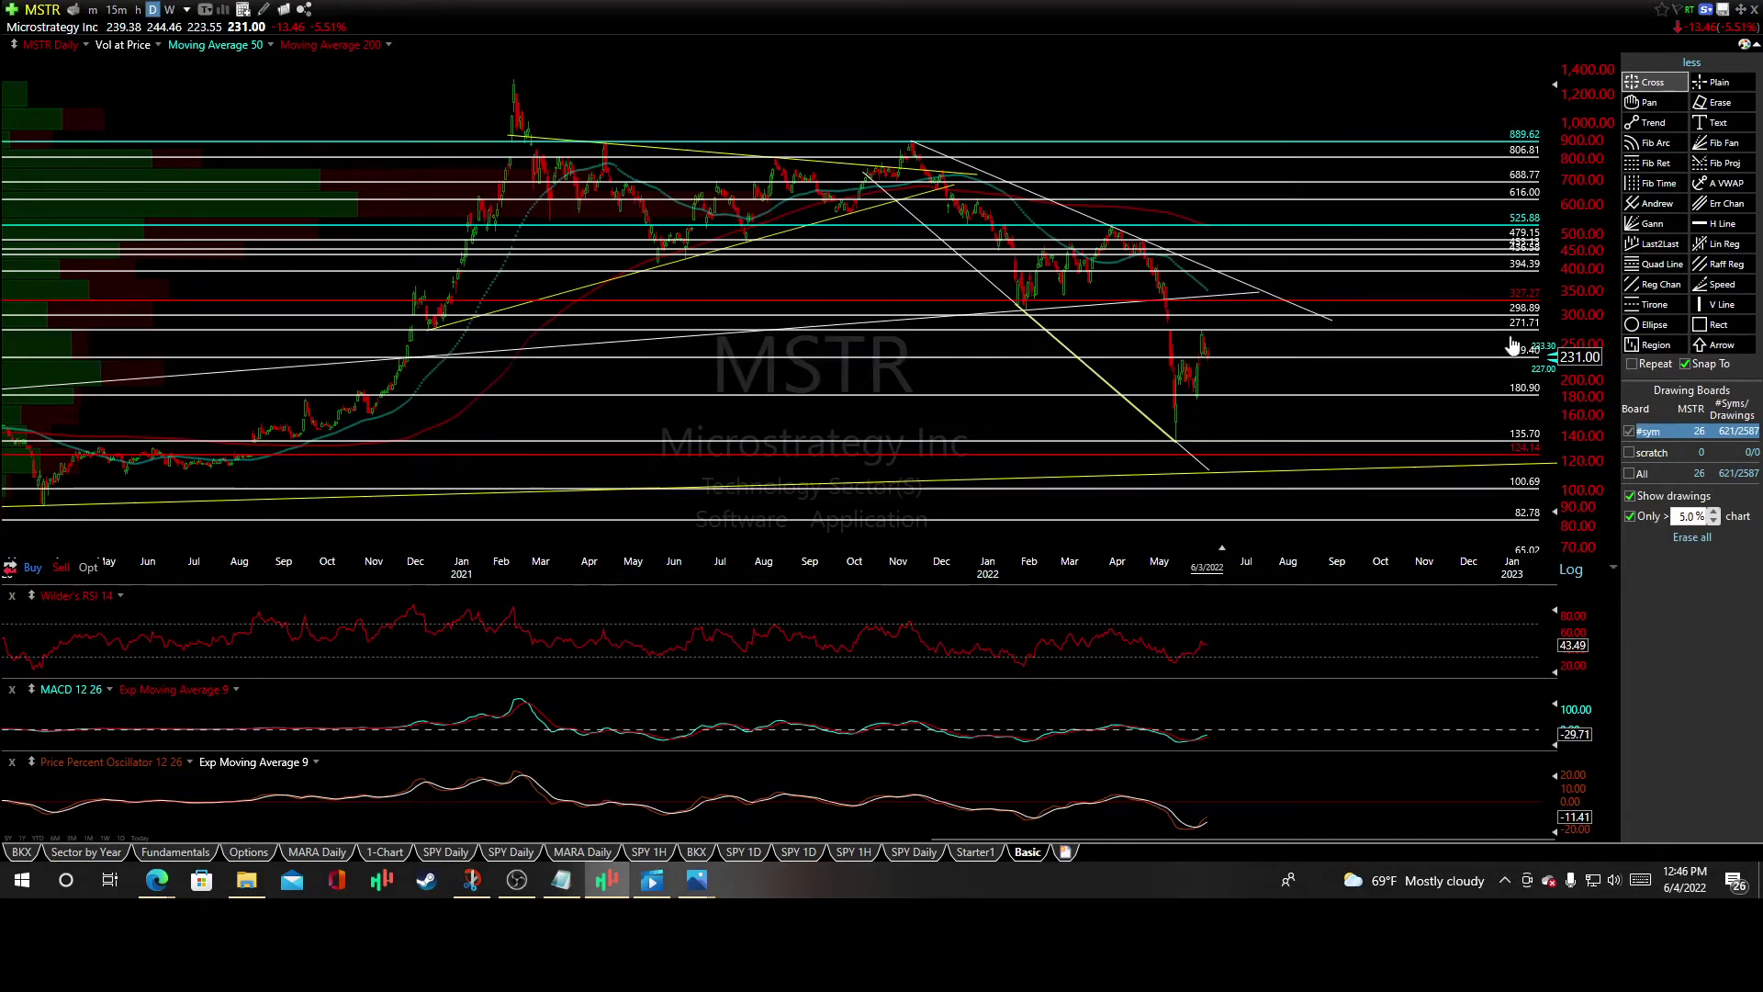
# Measure the move after mid-June: 6/14/22 to 8/12/22, +49.24 (+19.53%) over 41 bars
pyautogui.moveTo(1516, 343)
pyautogui.moveTo(748, 408)
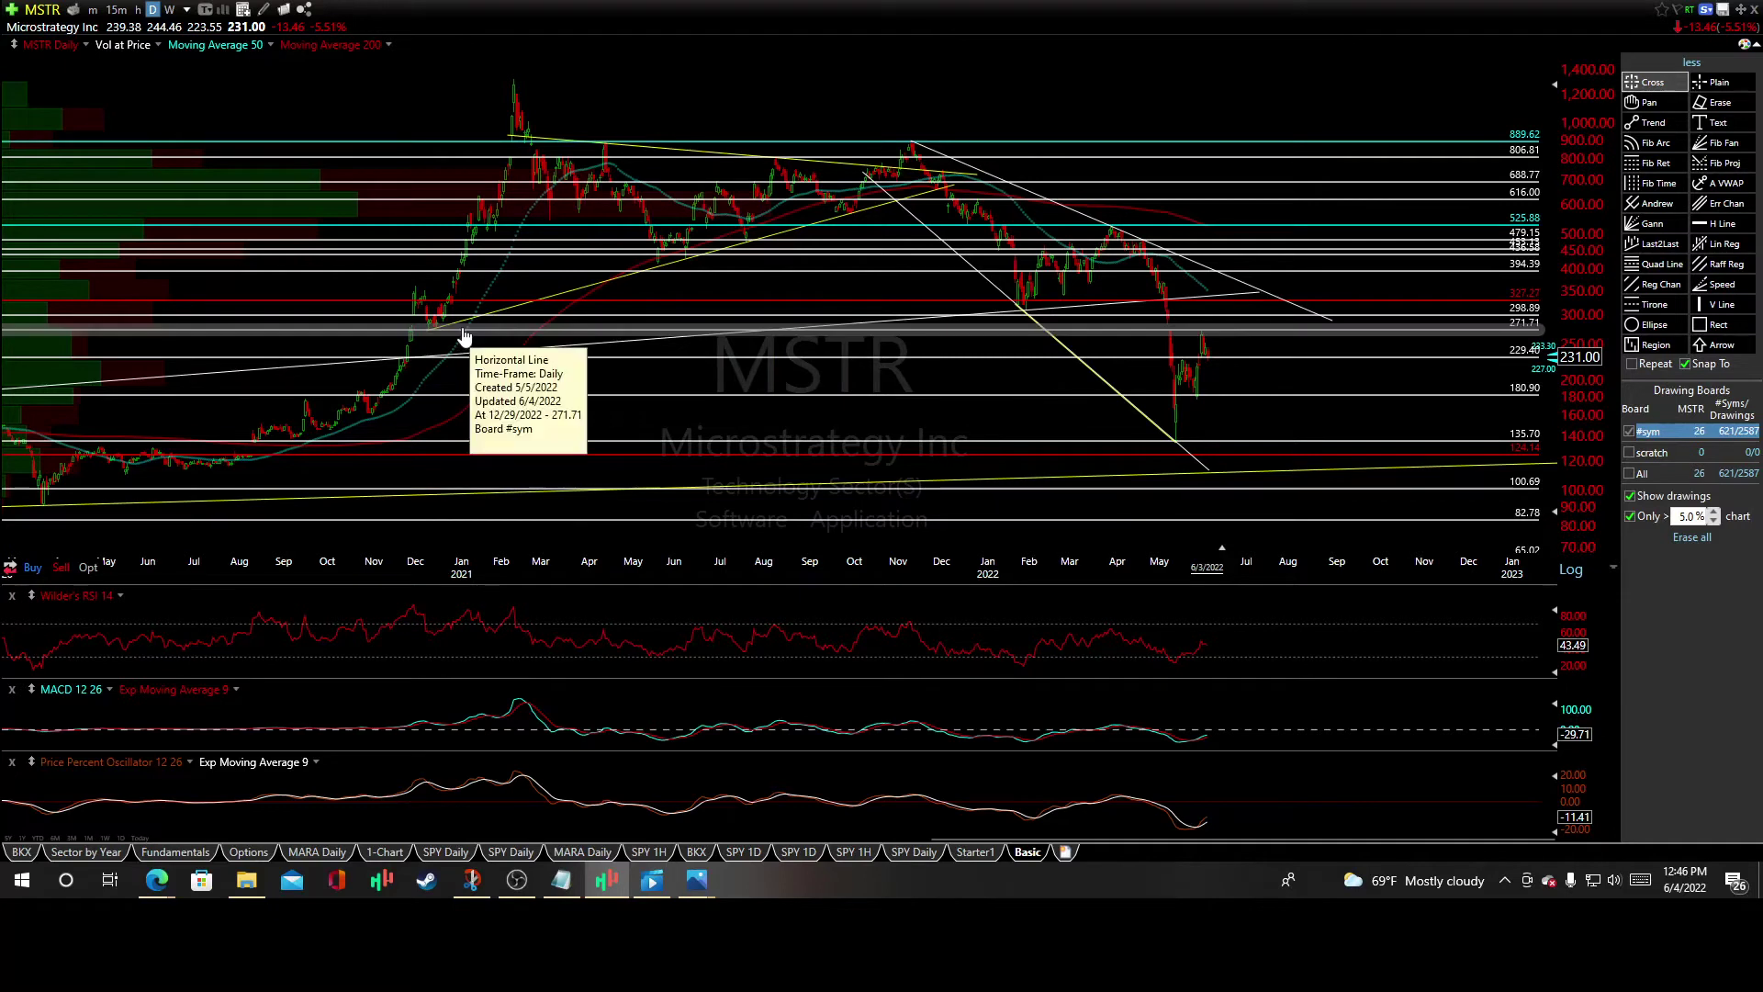
pyautogui.moveTo(1160, 342)
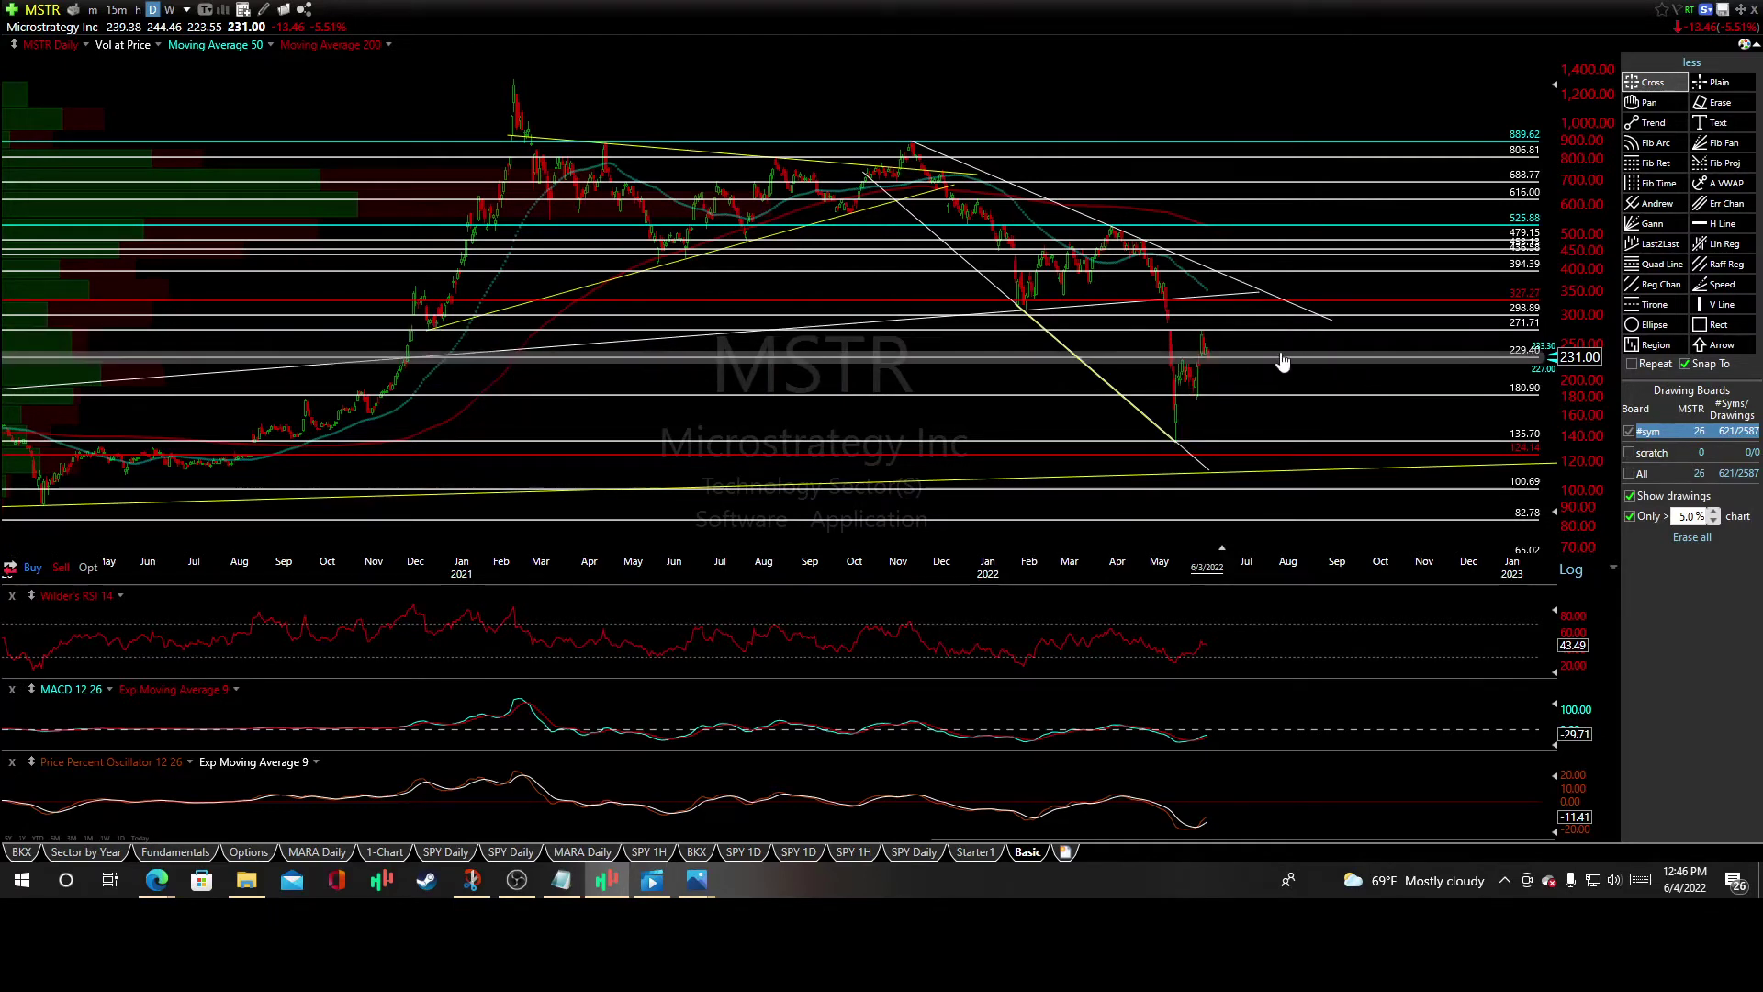
pyautogui.moveTo(1223, 345); pyautogui.dragTo(1309, 314)
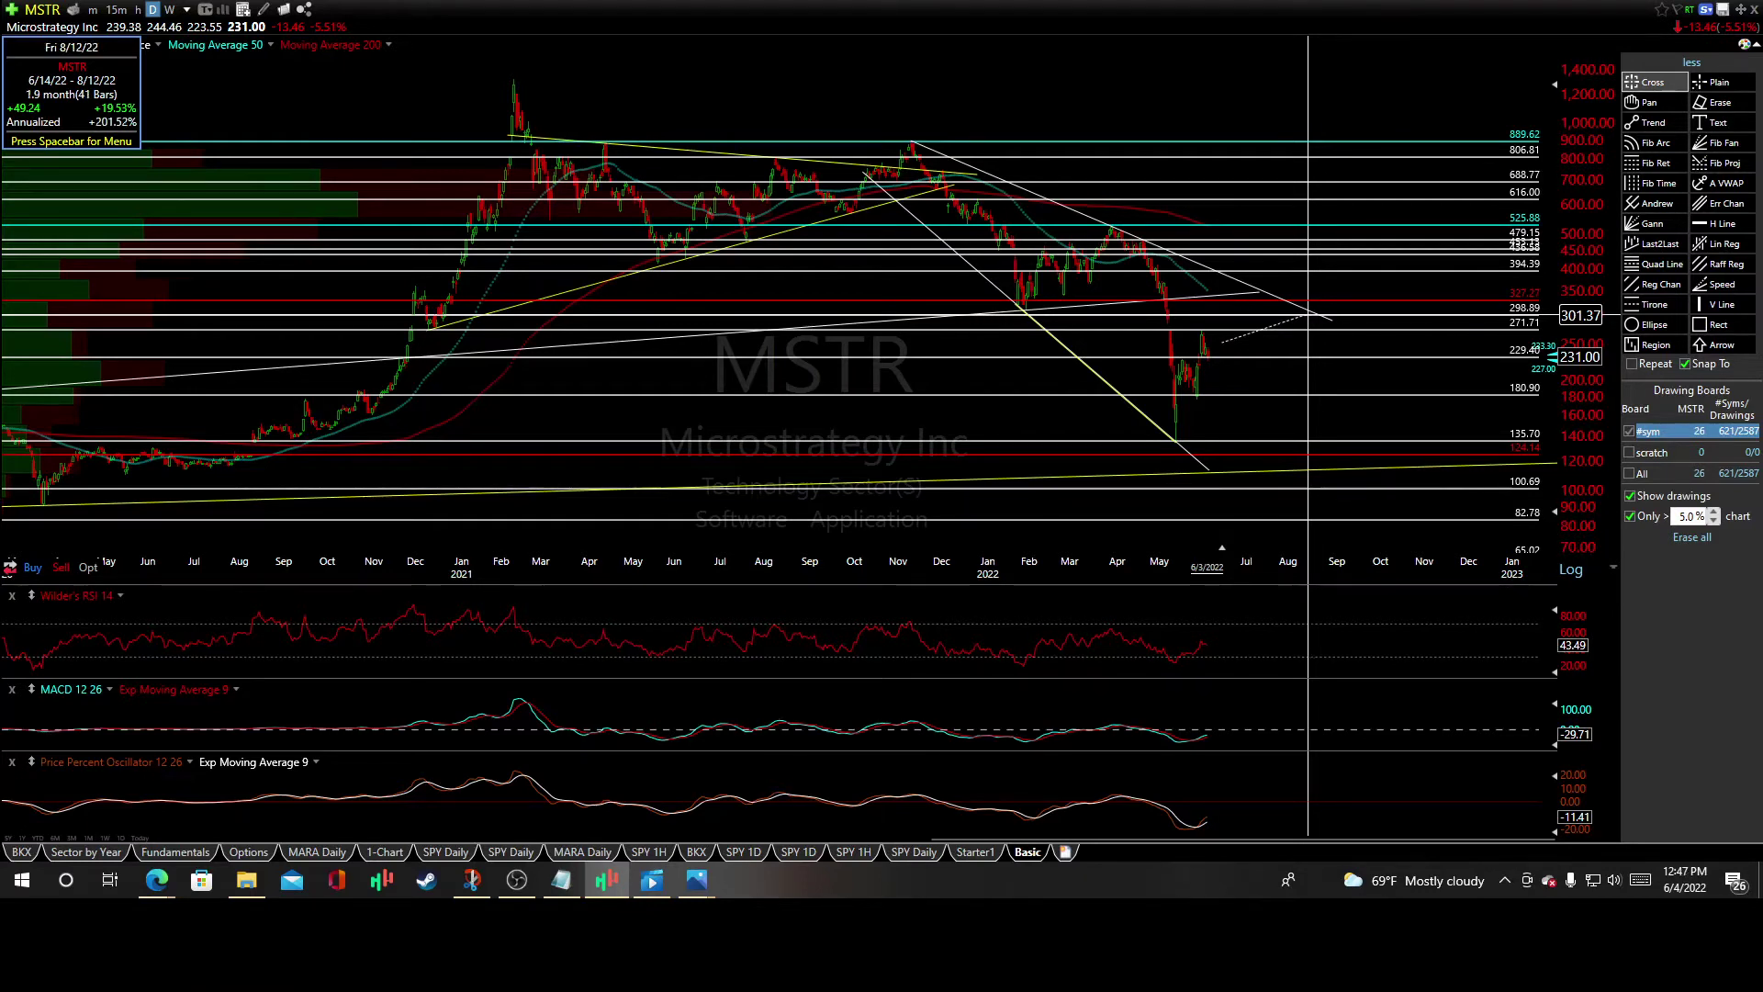
pyautogui.moveTo(1354, 306)
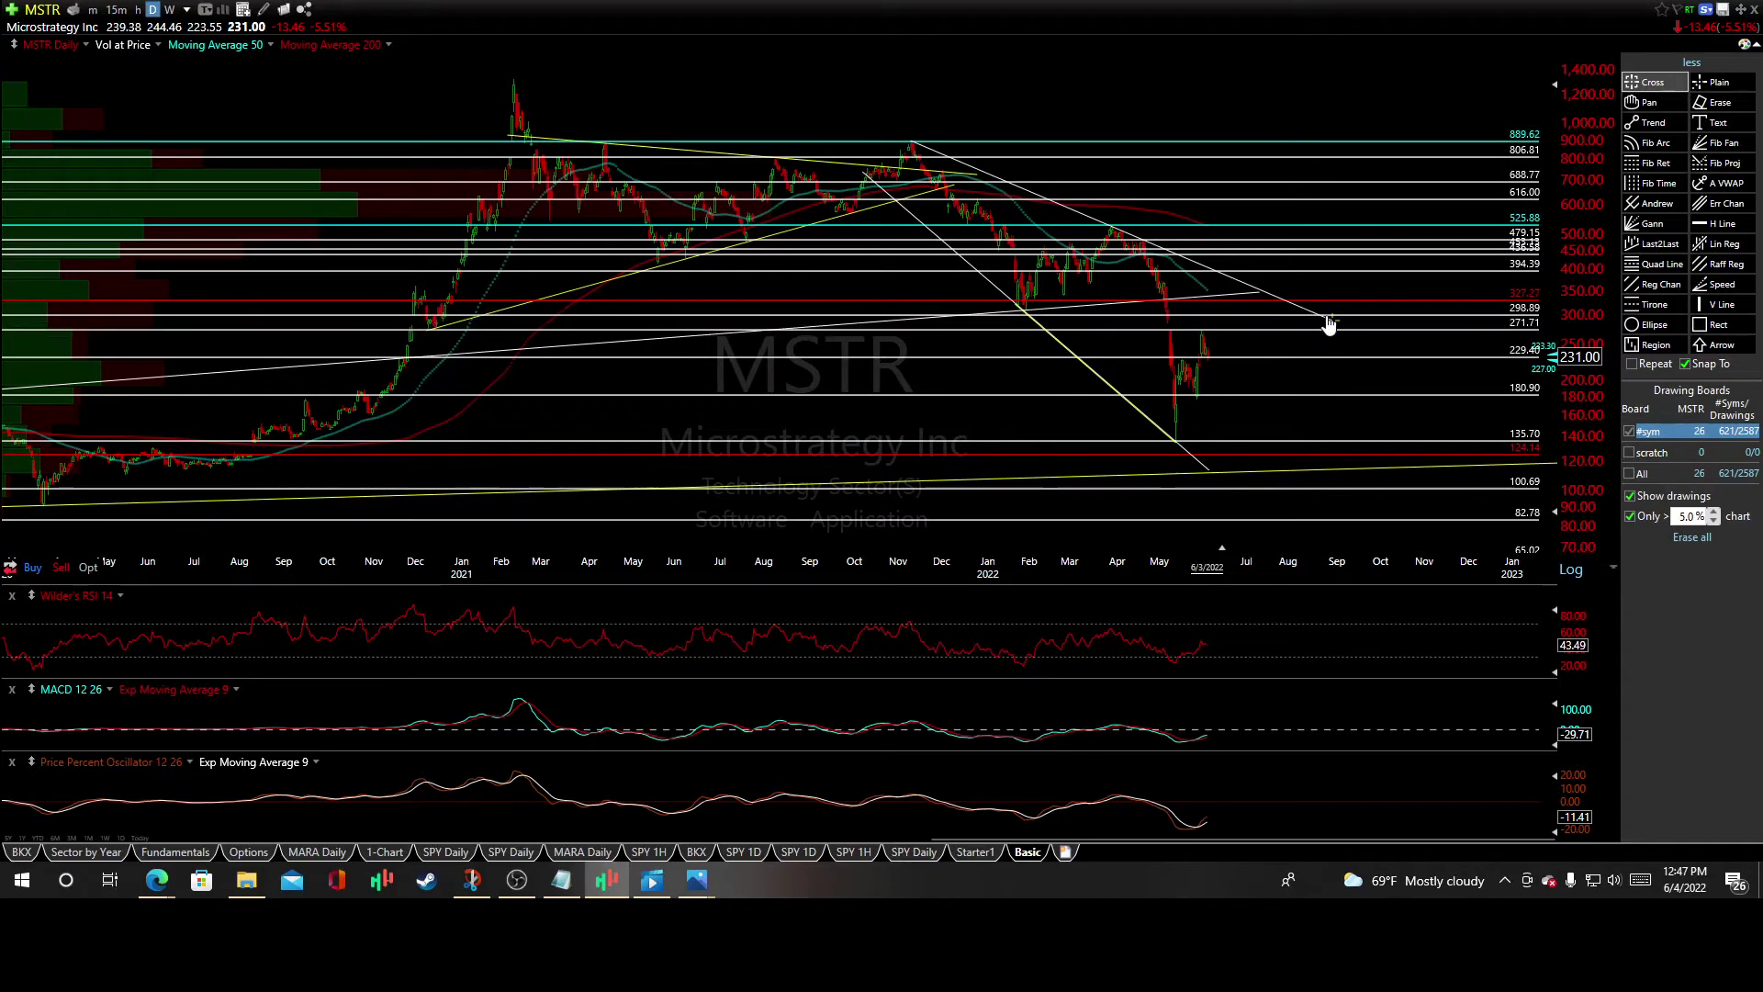
pyautogui.moveTo(1207, 352); pyautogui.dragTo(1314, 316)
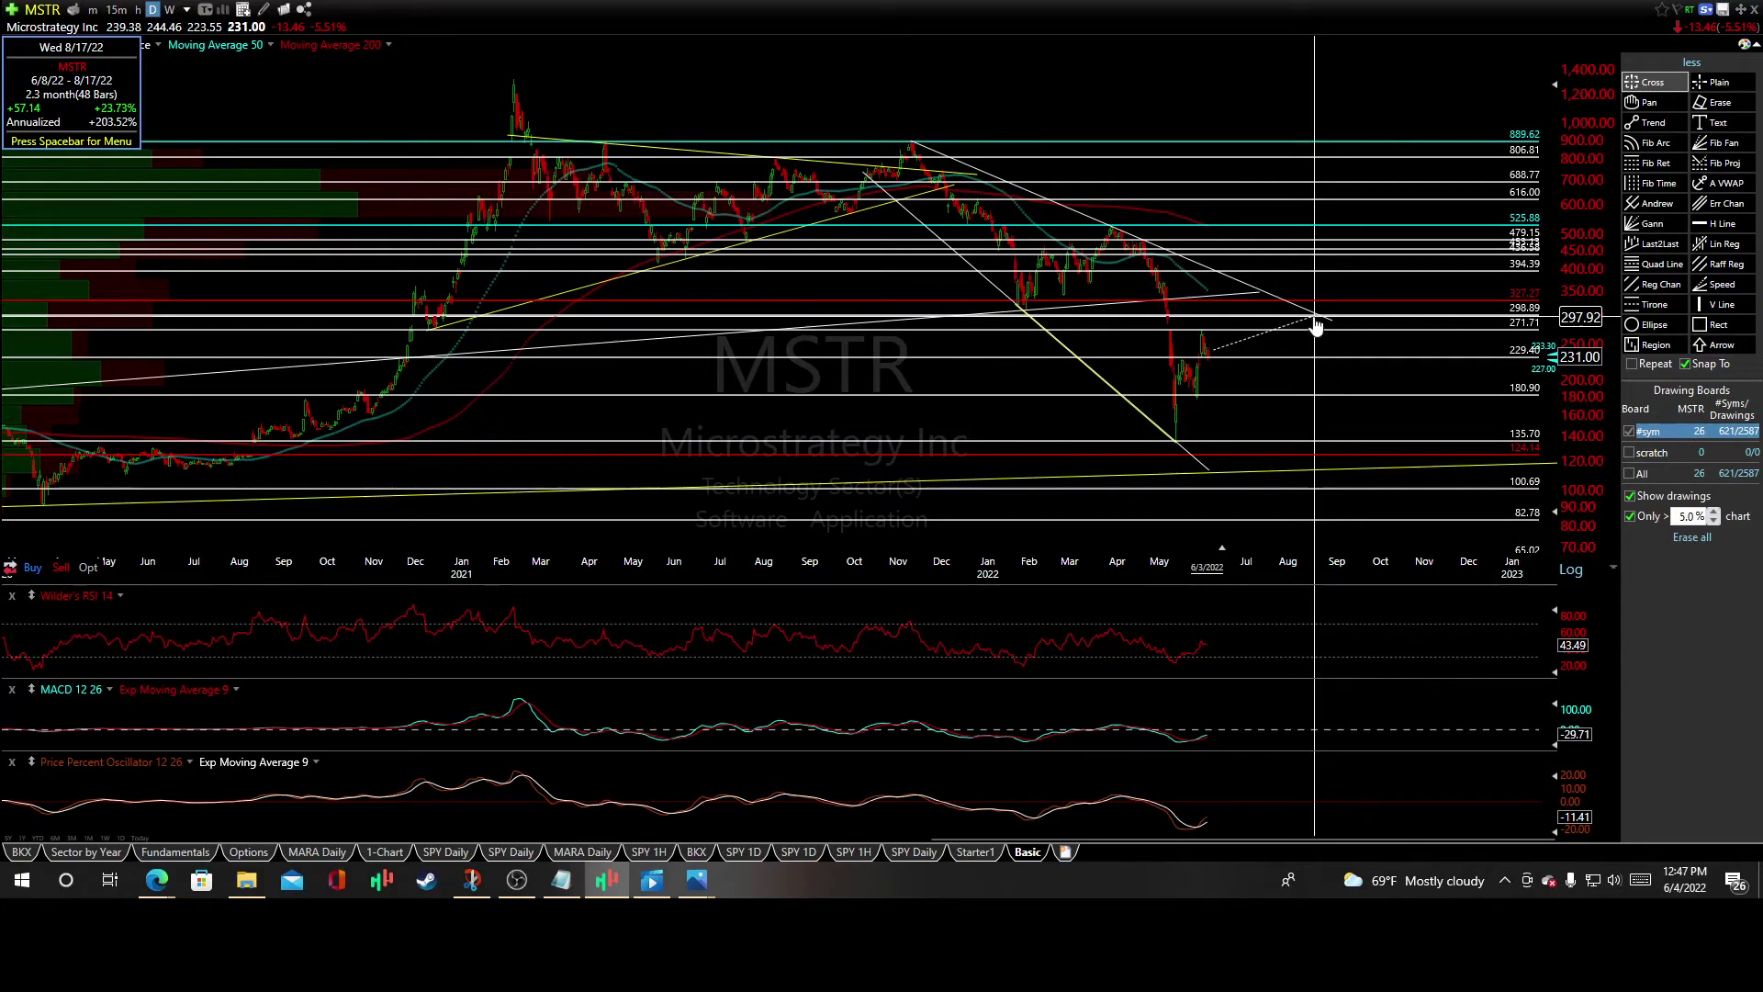
pyautogui.moveTo(1316, 326); pyautogui.dragTo(1316, 326)
pyautogui.moveTo(1525, 321)
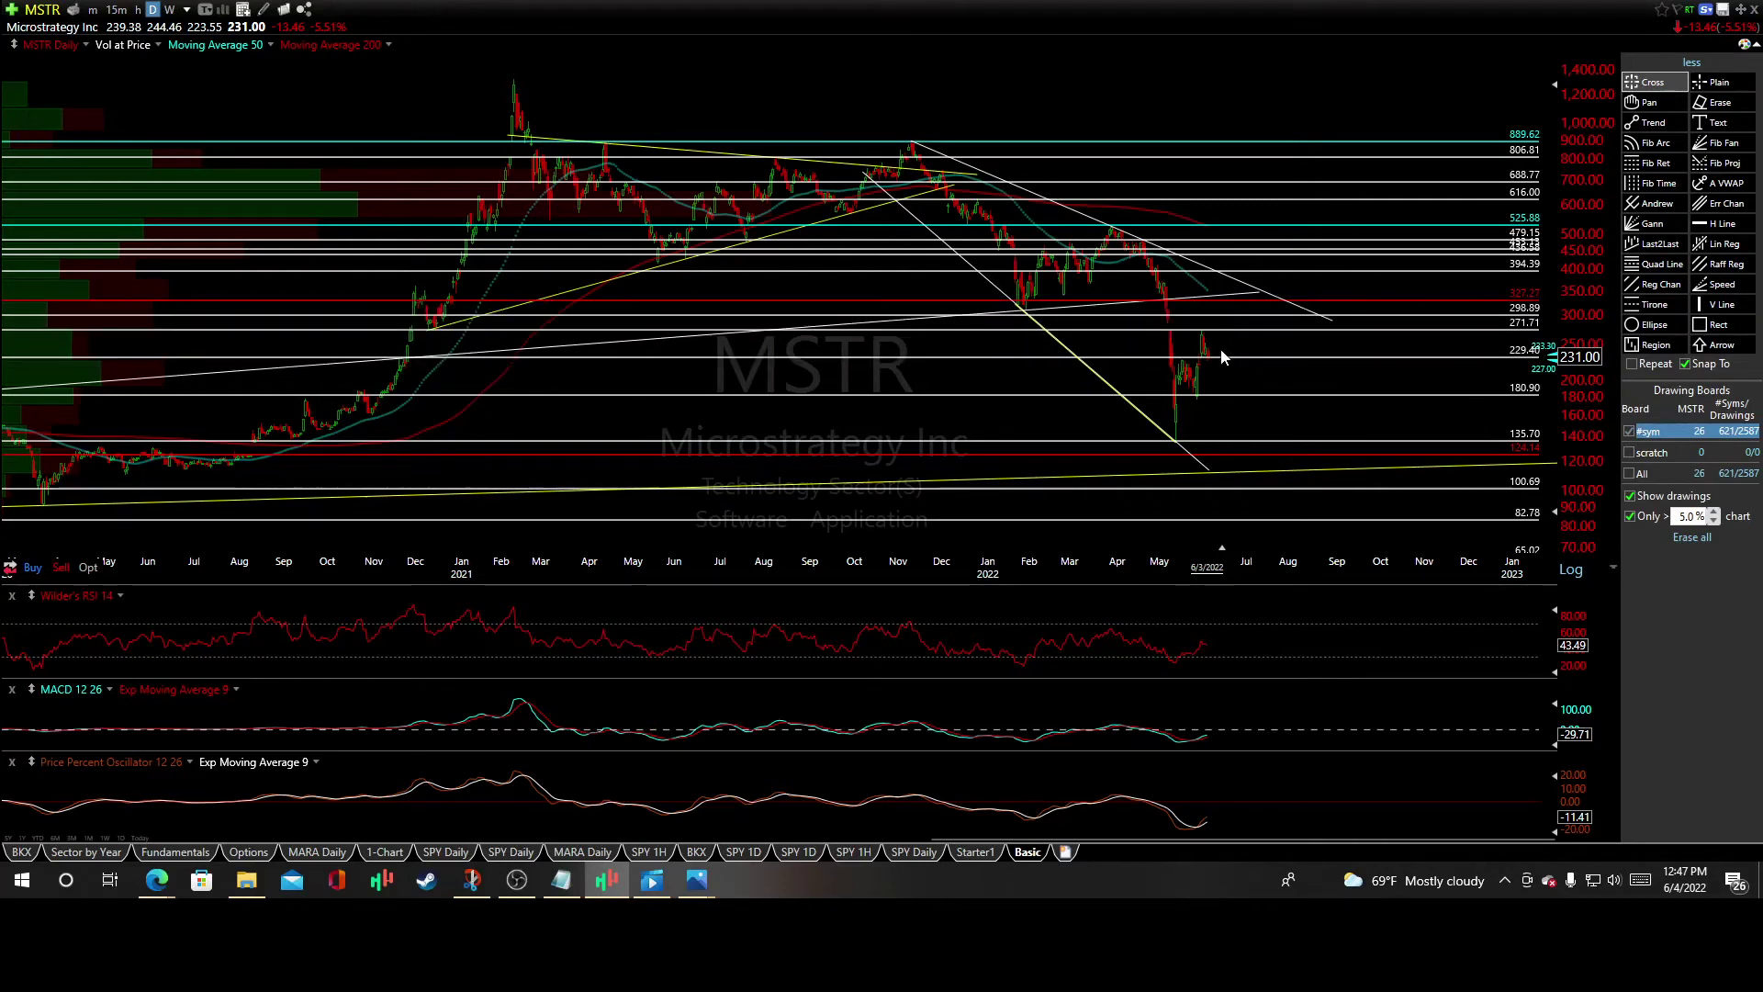
pyautogui.moveTo(1219, 350); pyautogui.dragTo(1322, 315)
pyautogui.moveTo(1219, 350); pyautogui.dragTo(1347, 500)
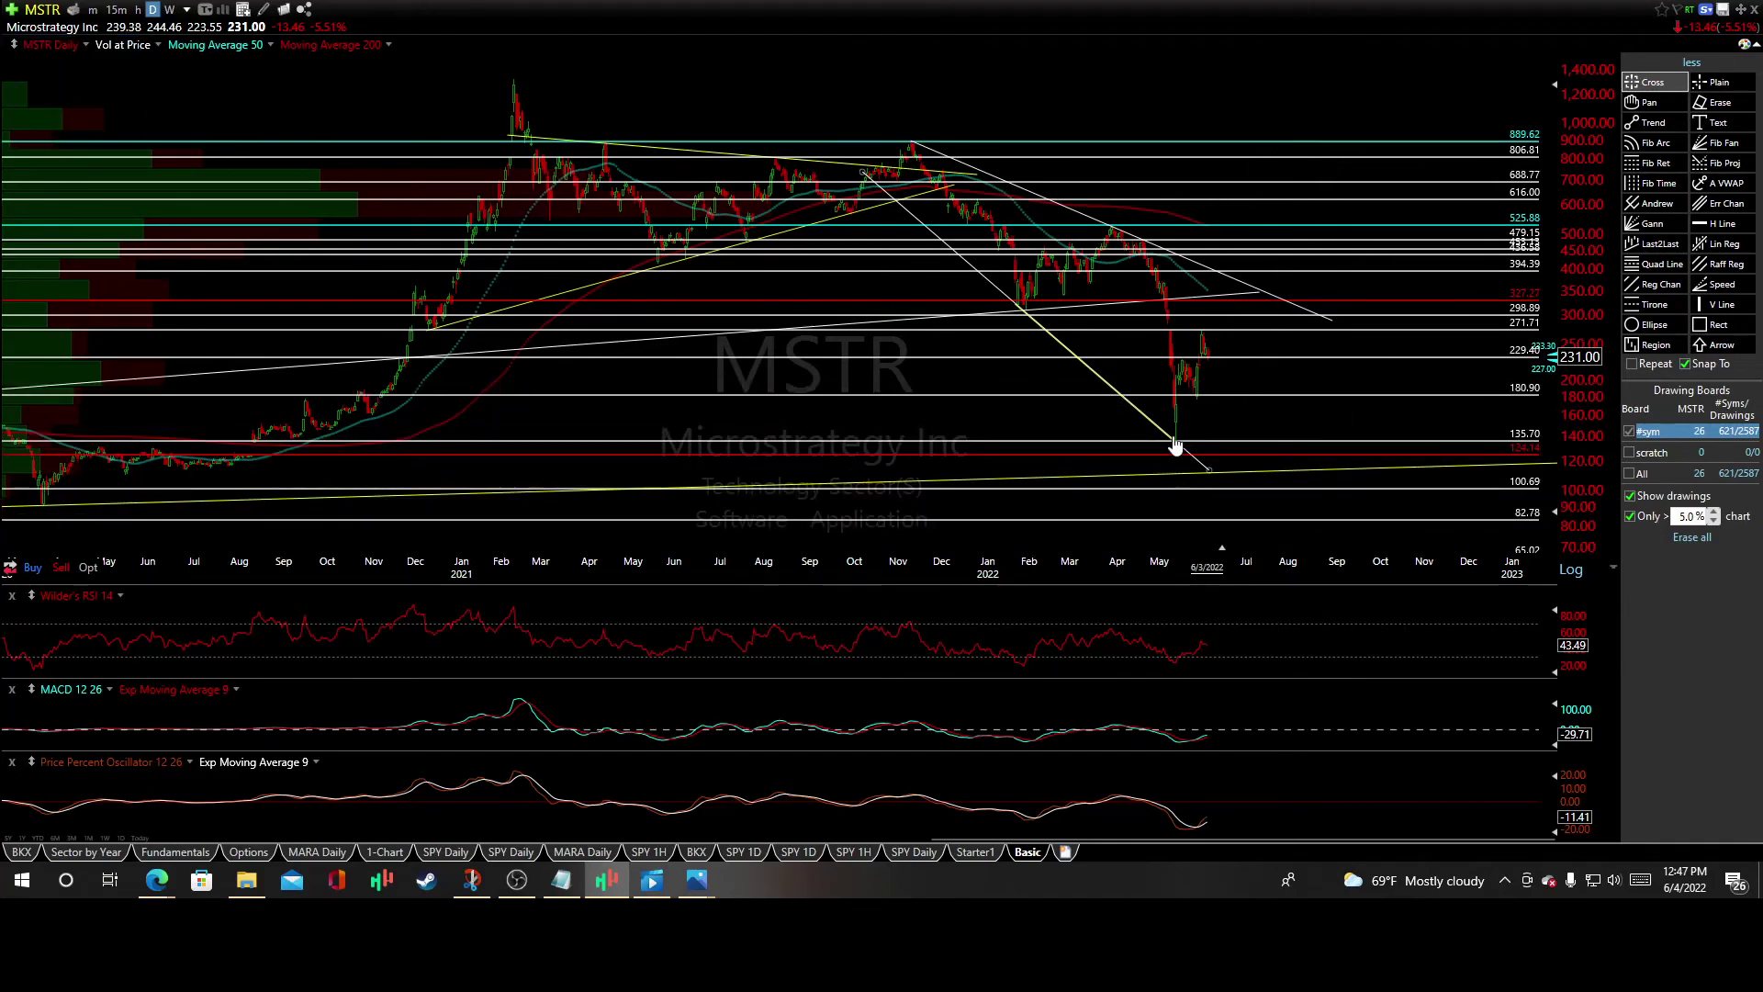
pyautogui.moveTo(1176, 428); pyautogui.dragTo(1180, 398)
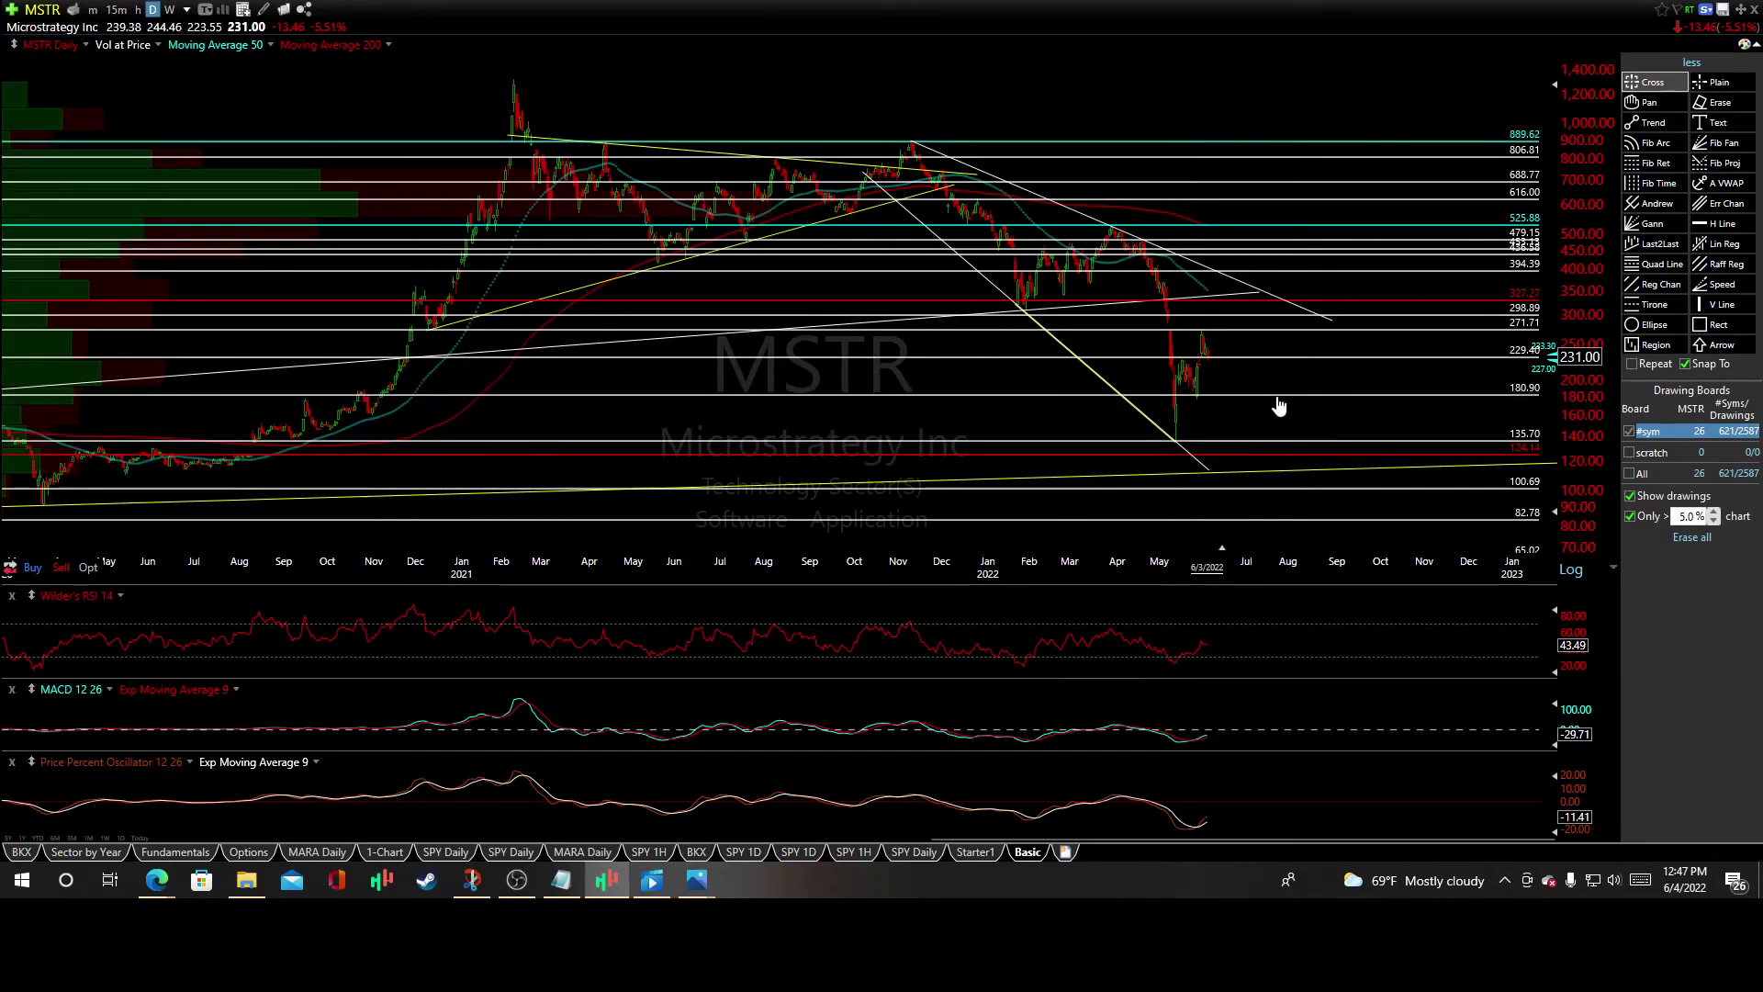
pyautogui.moveTo(1183, 445); pyautogui.dragTo(1180, 398)
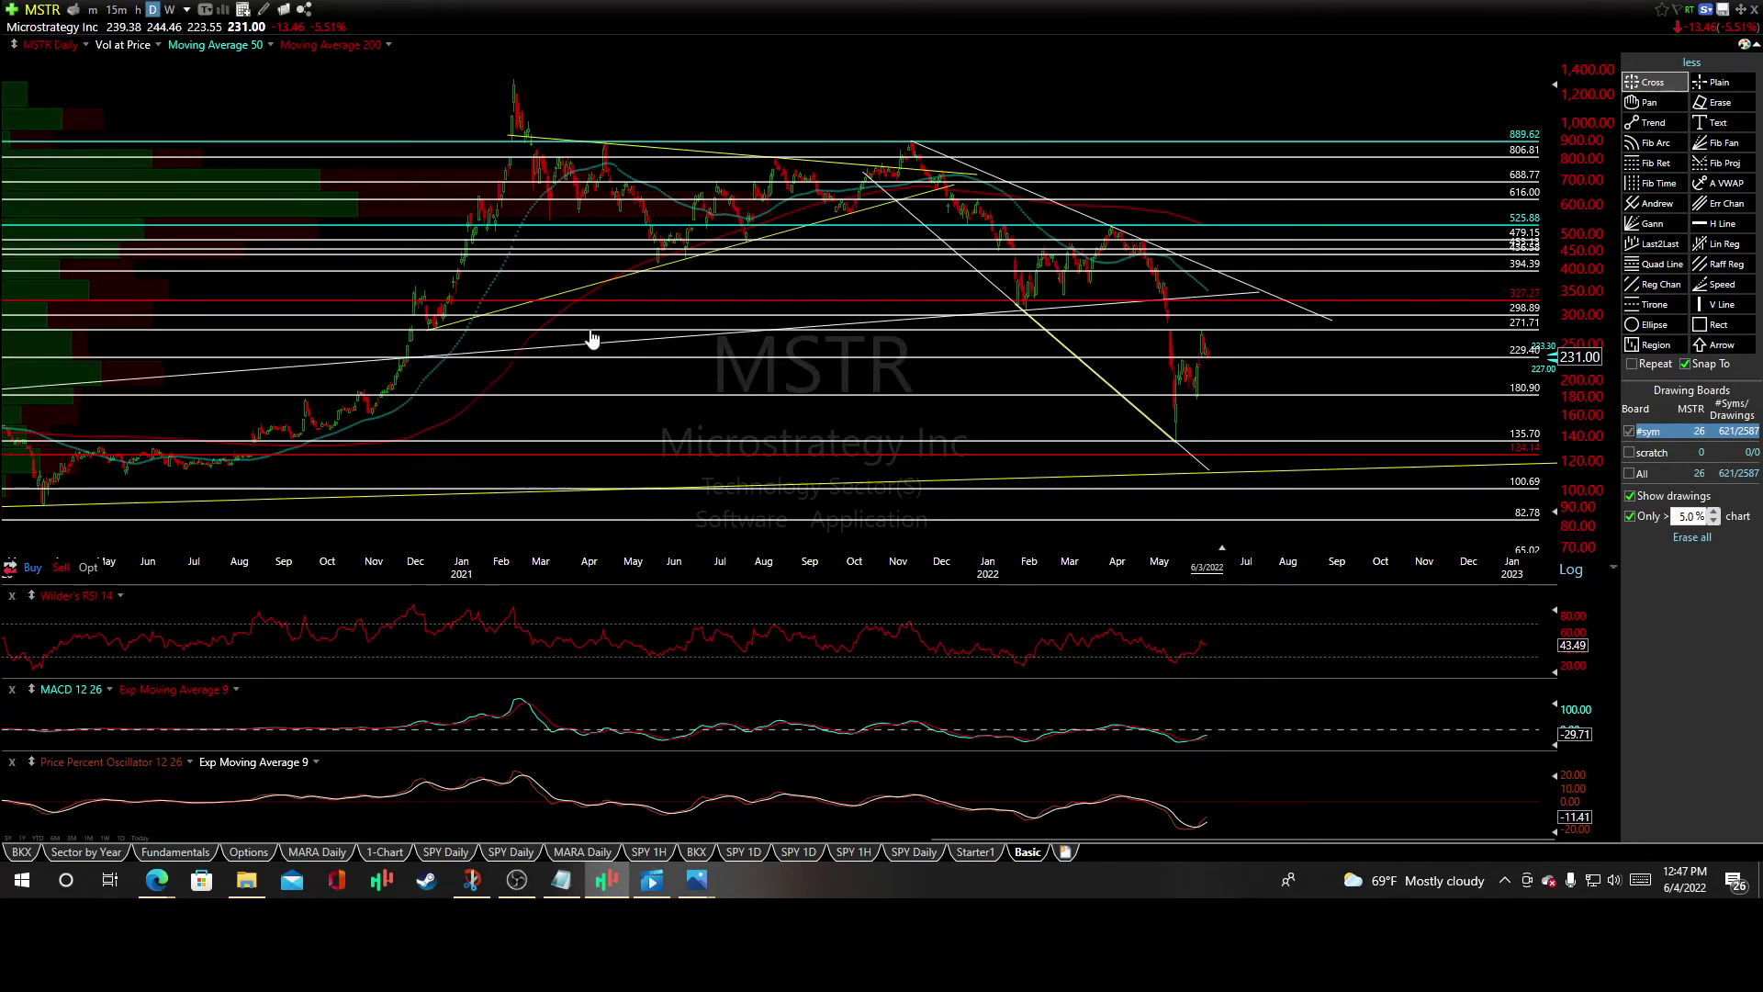
pyautogui.moveTo(1180, 389); pyautogui.dragTo(1206, 349)
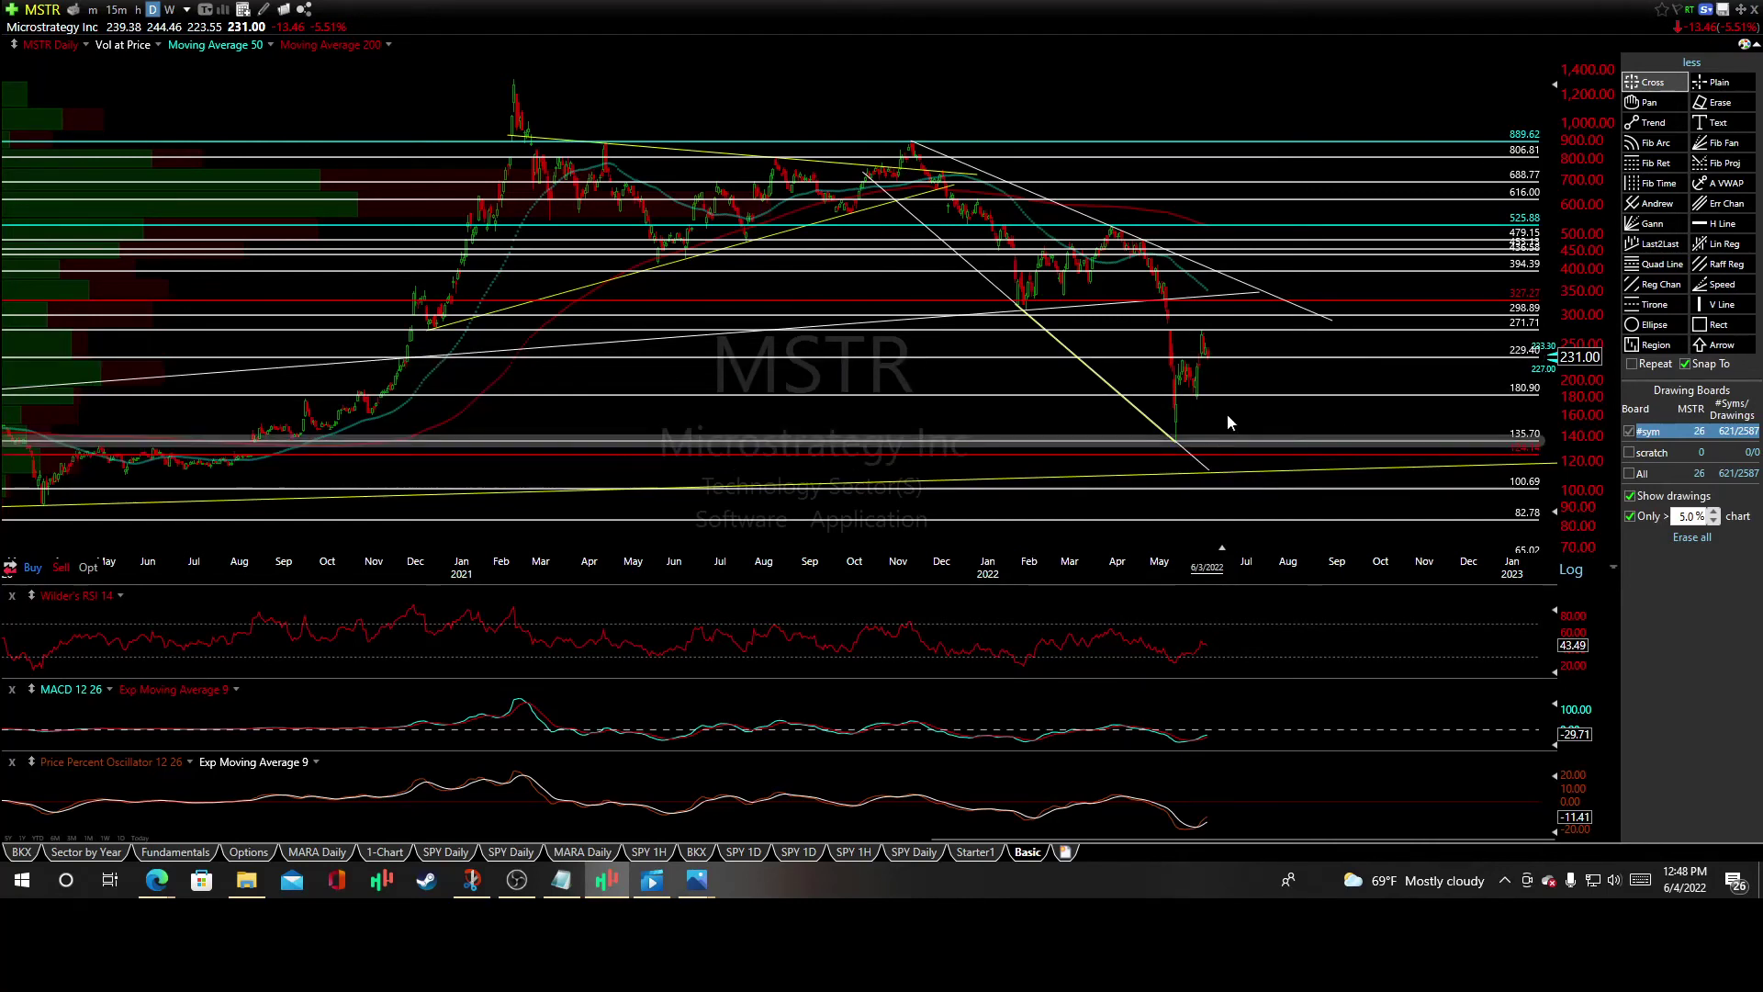
pyautogui.moveTo(1219, 352); pyautogui.dragTo(1310, 314)
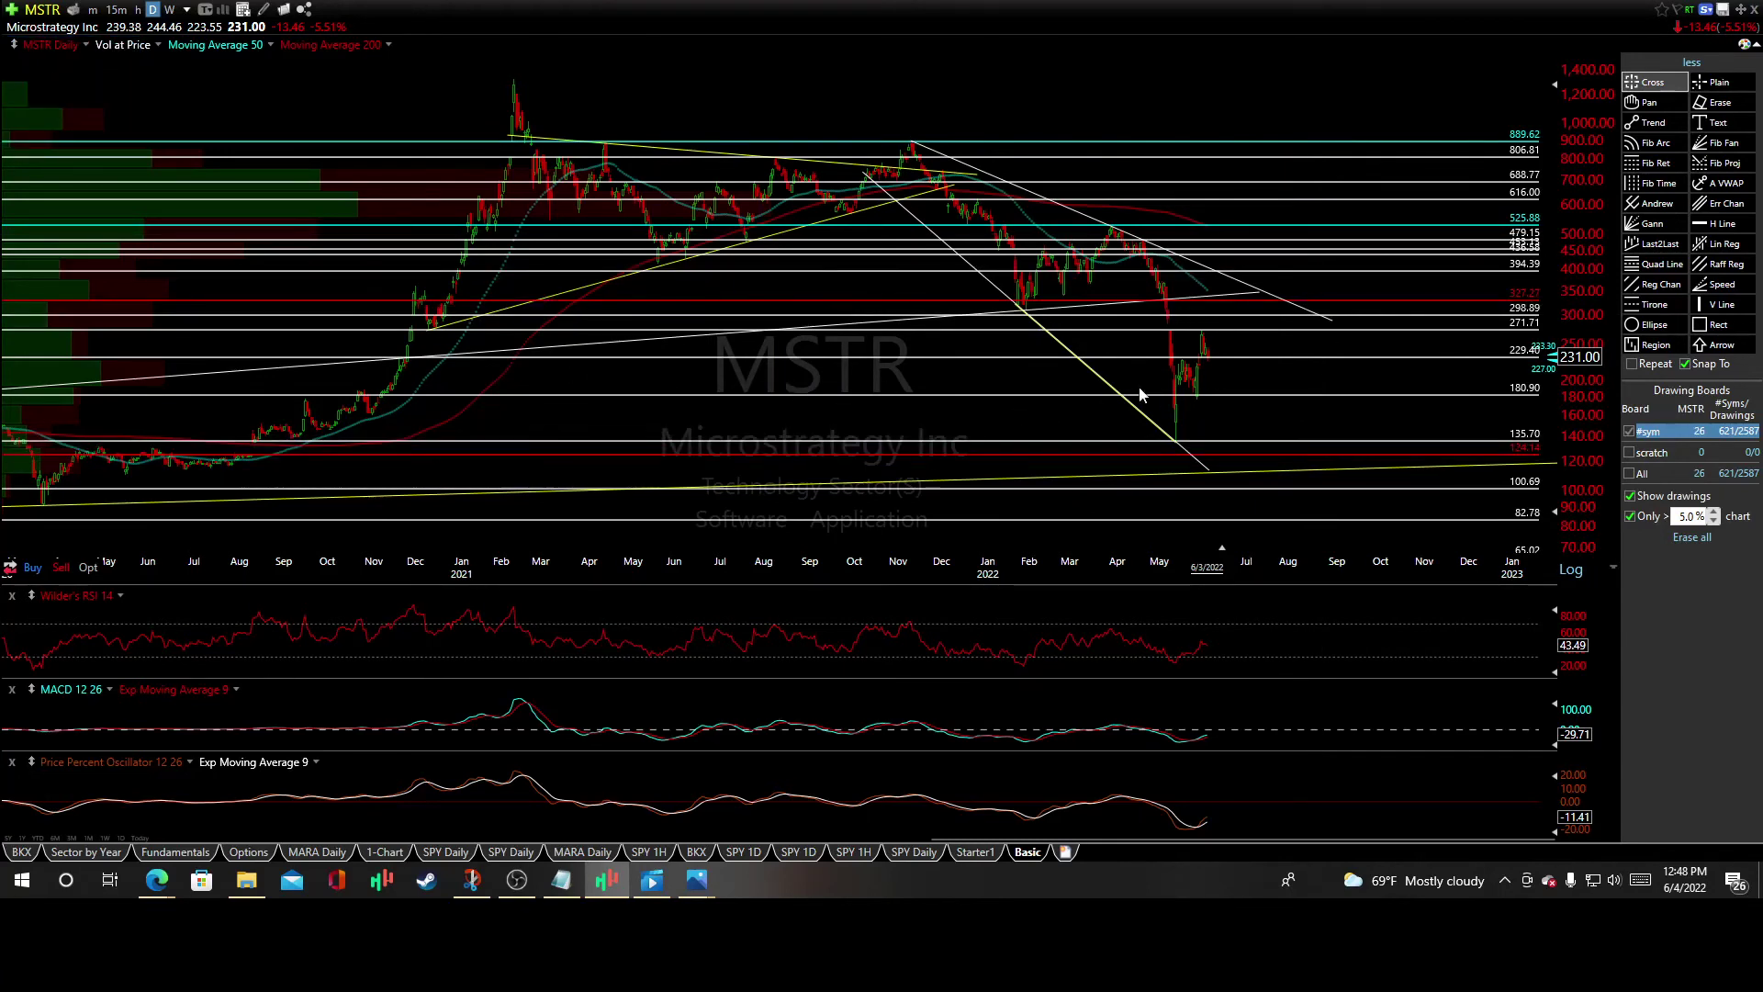
pyautogui.moveTo(1219, 351); pyautogui.dragTo(1219, 351)
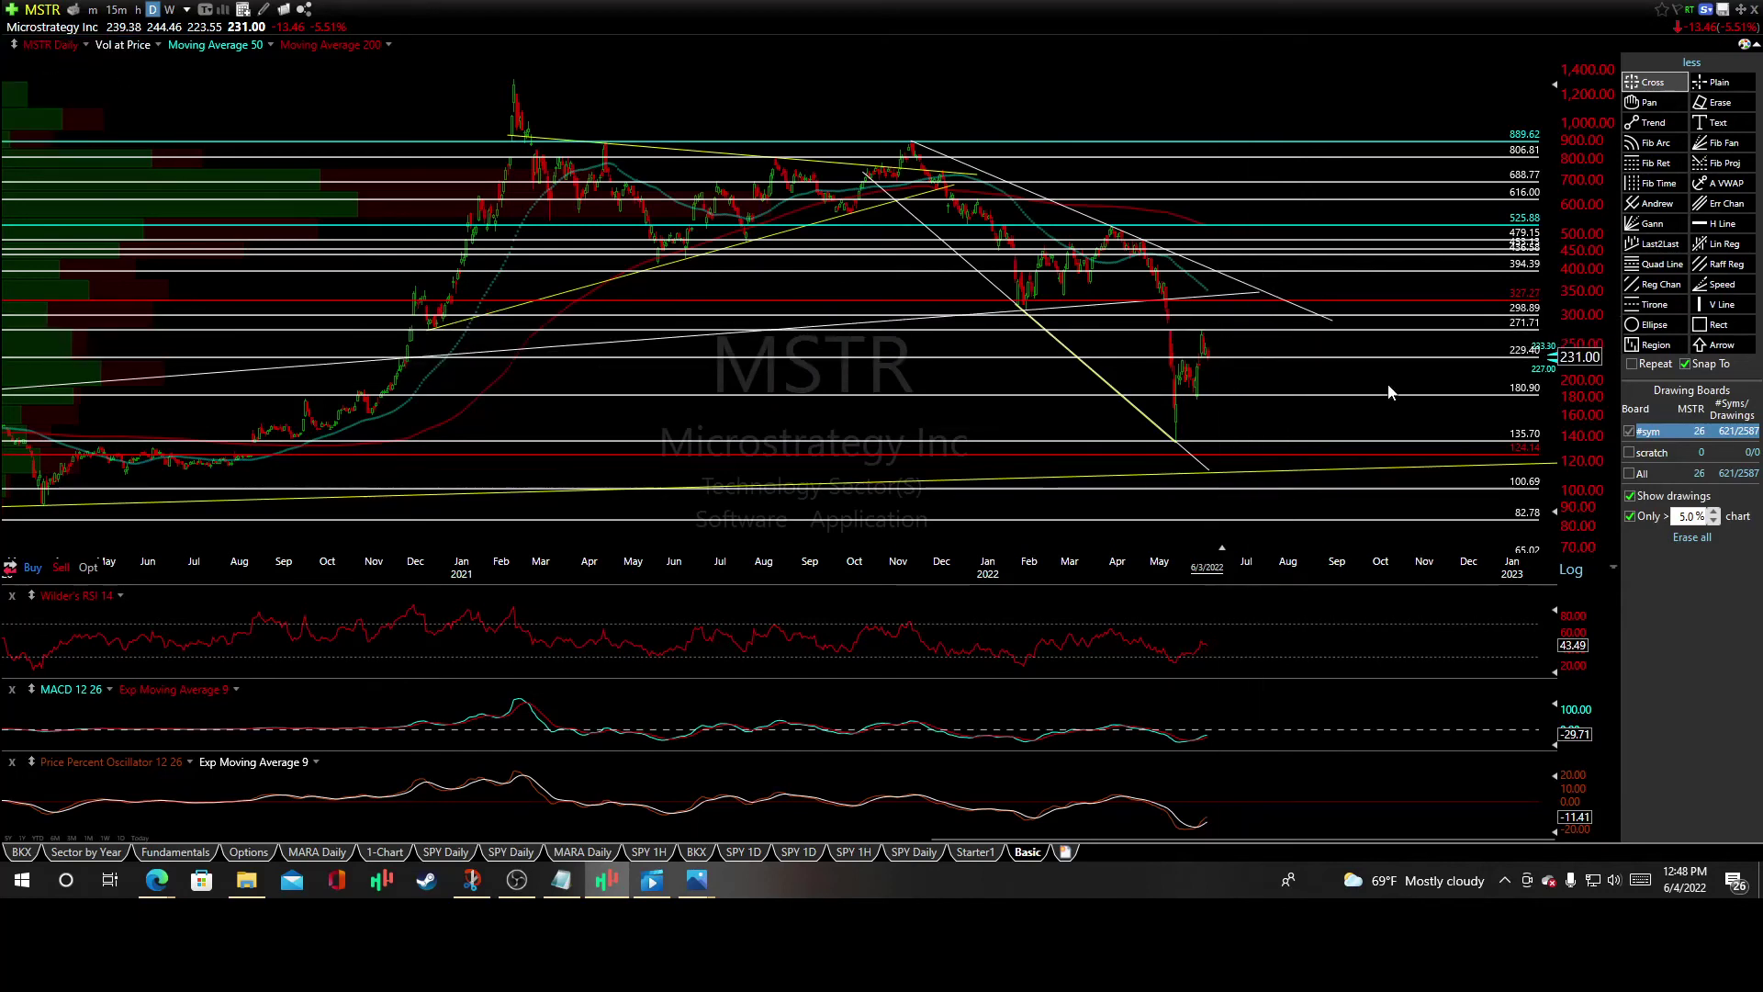
# Set the 298.89 horizontal line's colour to yellow in its Edit Horizontal Line dialog
pyautogui.rightClick(1499, 324)
pyautogui.click(1520, 332)
pyautogui.click(1722, 376)
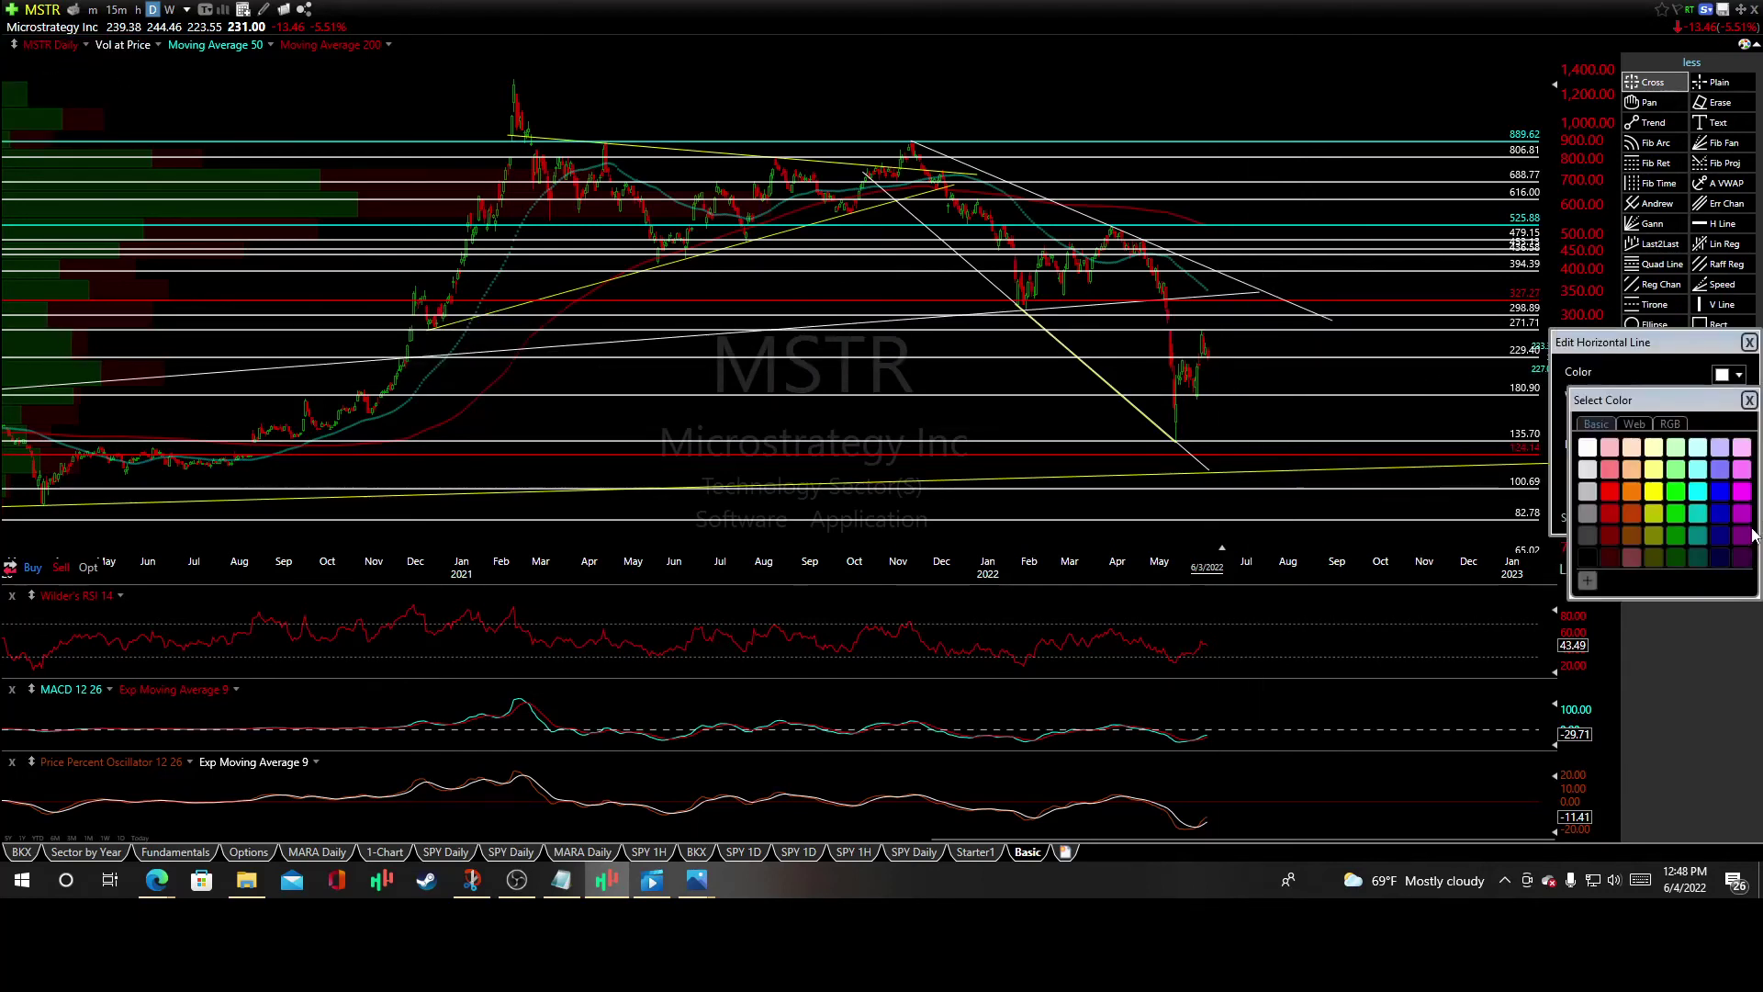
pyautogui.click(1655, 492)
pyautogui.click(1734, 514)
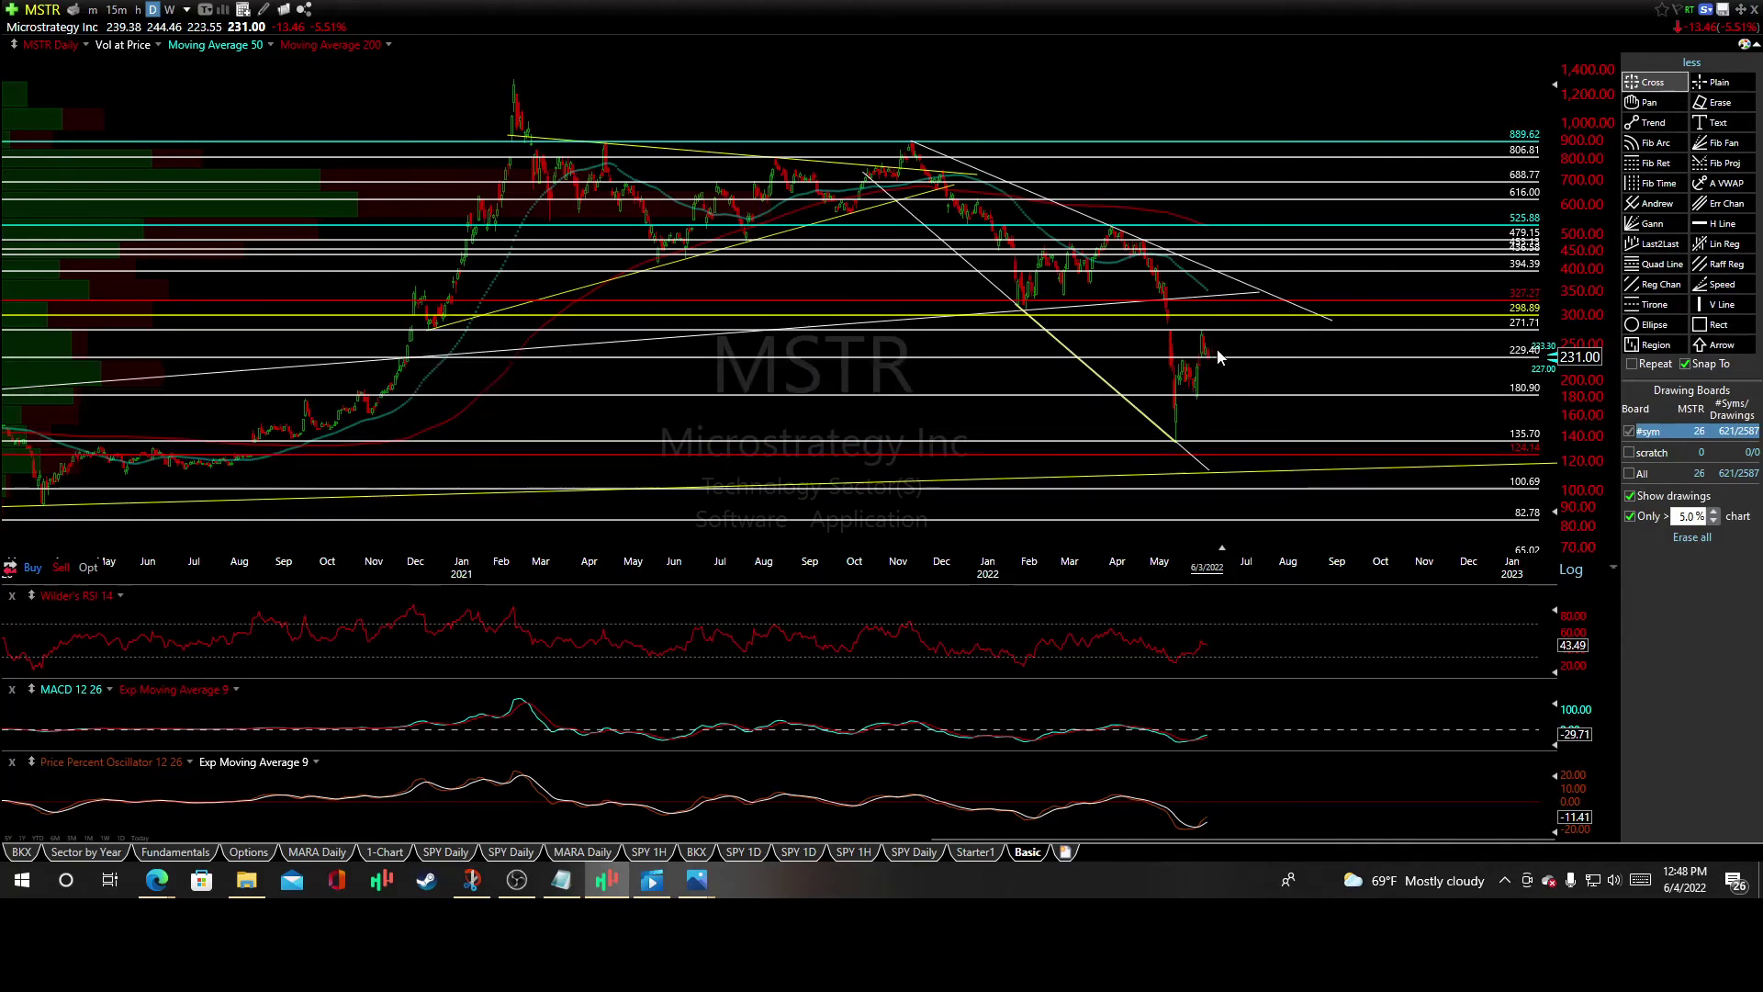
pyautogui.moveTo(1212, 353); pyautogui.dragTo(1318, 314)
pyautogui.moveTo(1275, 345); pyautogui.dragTo(1344, 282)
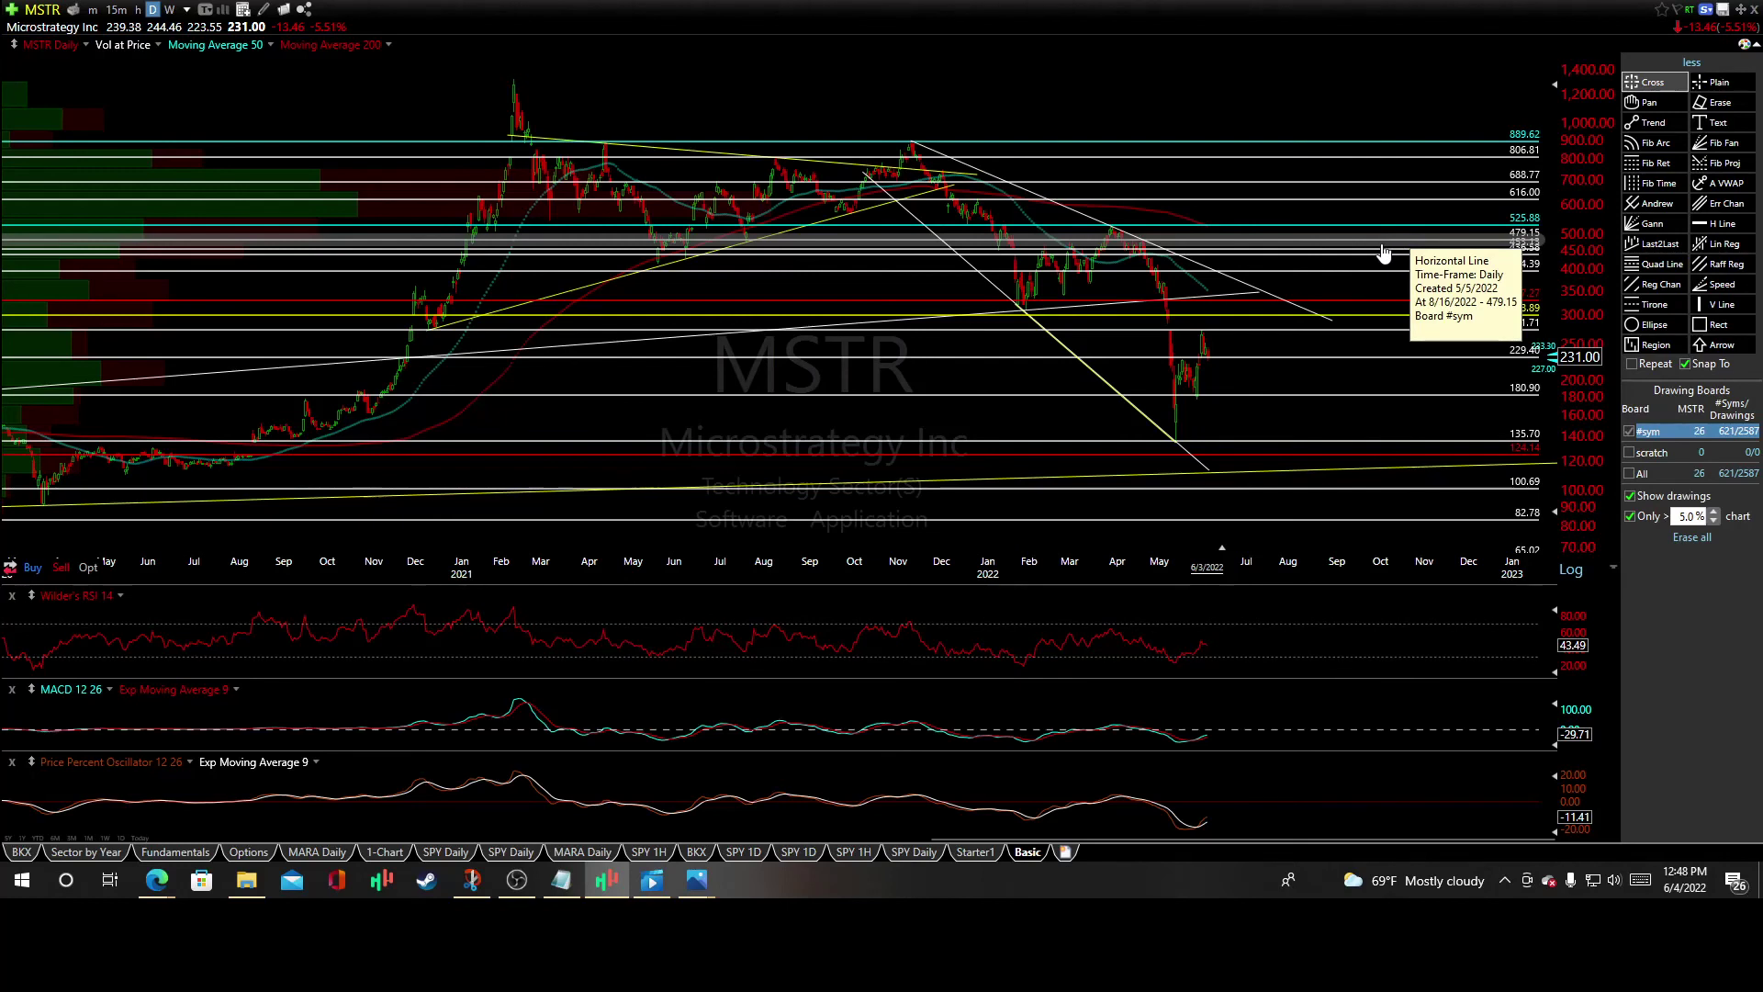
pyautogui.moveTo(1386, 254); pyautogui.dragTo(1352, 284)
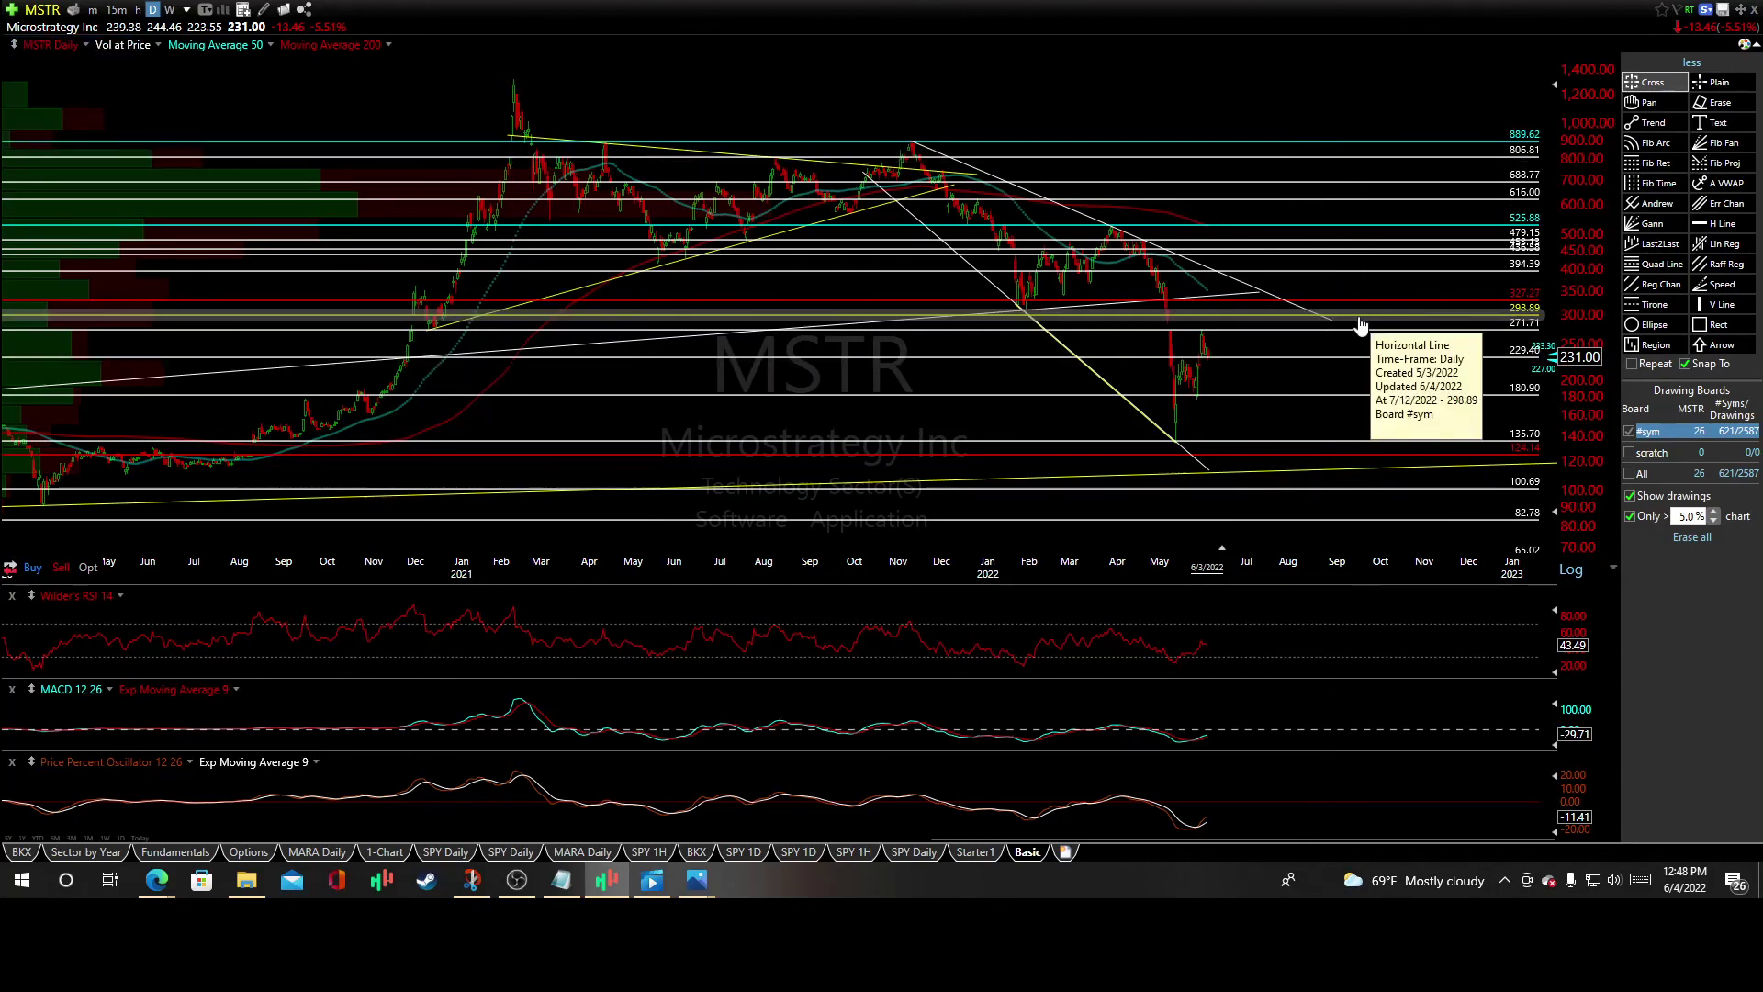